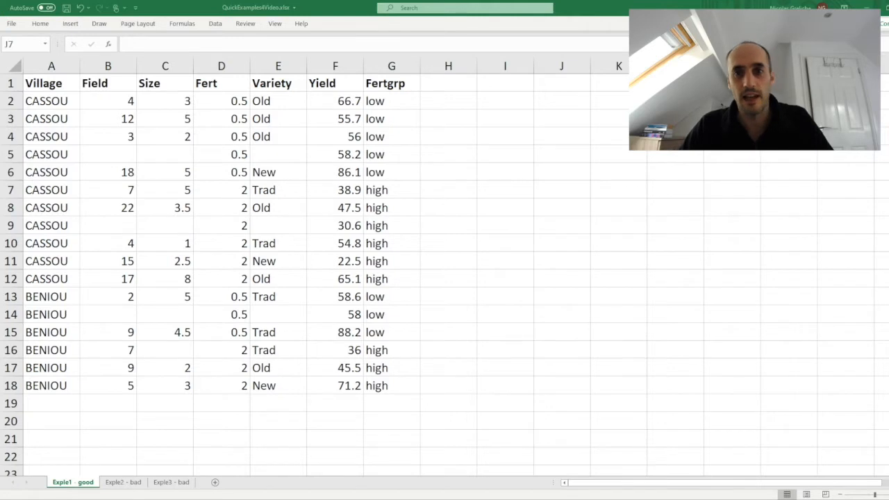
Step: Examine the header row, the data block and the blank Field and Size cells in the Exple1 - good sheet
{"action": "left_click", "coordinate": [579, 276]}
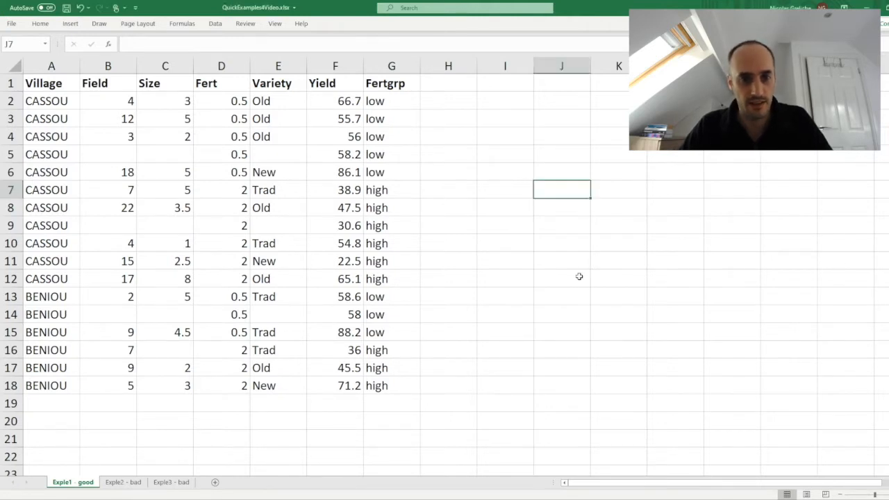
{"action": "left_click_drag", "start_coordinate": [62, 82], "coordinate": [377, 386]}
{"action": "left_click", "coordinate": [9, 82]}
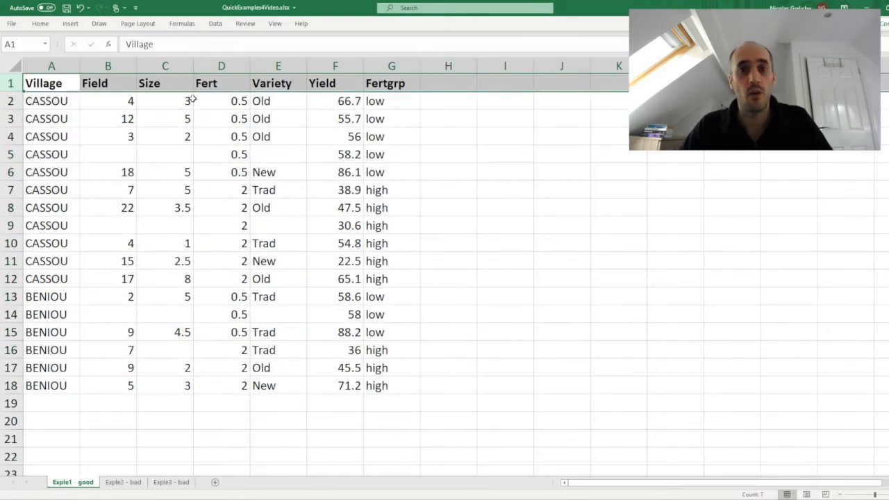
{"action": "left_click_drag", "start_coordinate": [53, 97], "coordinate": [374, 382]}
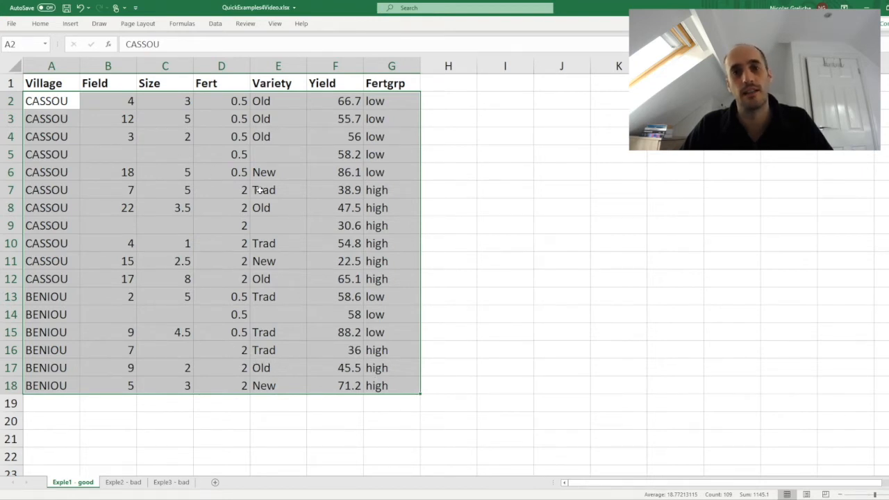
{"action": "left_click_drag", "start_coordinate": [117, 155], "coordinate": [162, 157]}
{"action": "left_click_drag", "start_coordinate": [122, 219], "coordinate": [157, 231]}
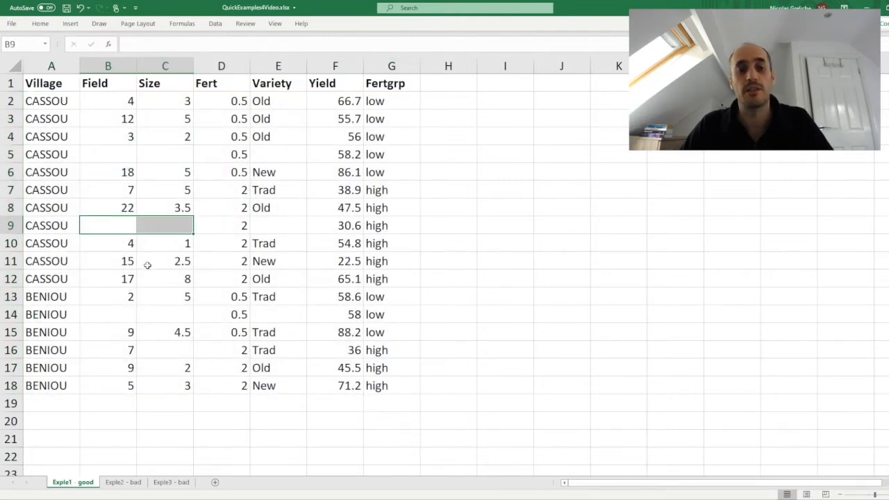
{"action": "left_click_drag", "start_coordinate": [124, 312], "coordinate": [160, 323]}
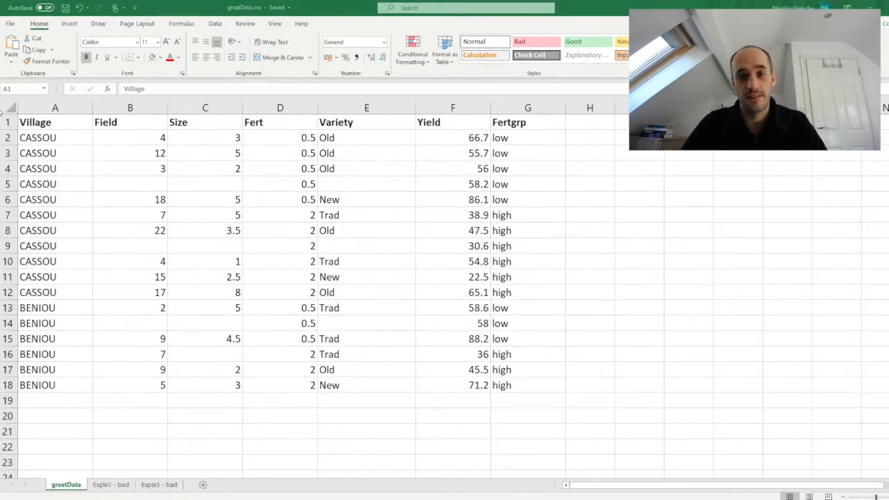
Step: Open the Exple2 - bad sheet and examine its two title lines, its main table and the separate List att table
{"action": "left_click", "coordinate": [111, 484]}
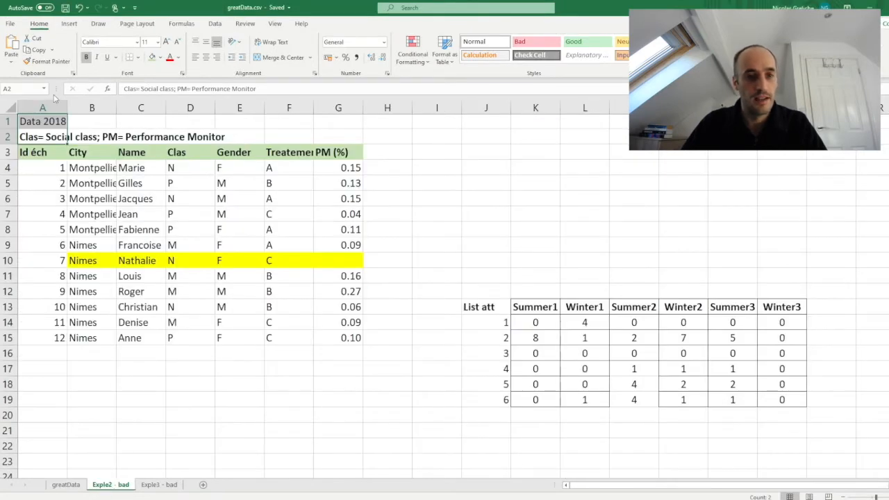
{"action": "left_click_drag", "start_coordinate": [36, 154], "coordinate": [353, 337]}
{"action": "left_click_drag", "start_coordinate": [479, 306], "coordinate": [780, 394]}
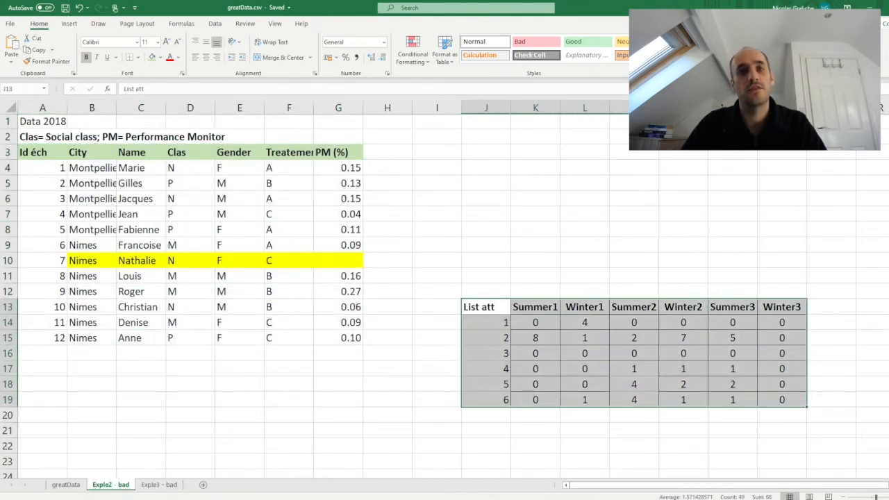
{"action": "left_click_drag", "start_coordinate": [32, 152], "coordinate": [303, 339]}
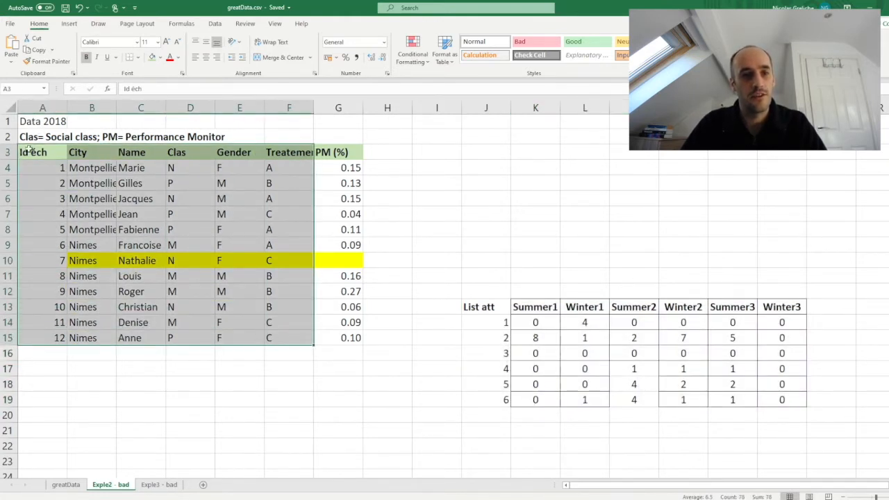
{"action": "left_click_drag", "start_coordinate": [41, 123], "coordinate": [76, 139]}
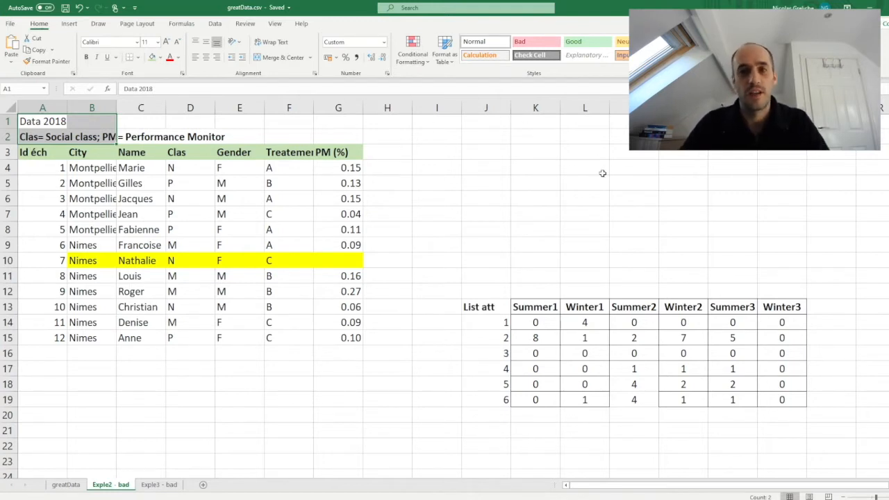
{"action": "left_click_drag", "start_coordinate": [495, 310], "coordinate": [791, 399]}
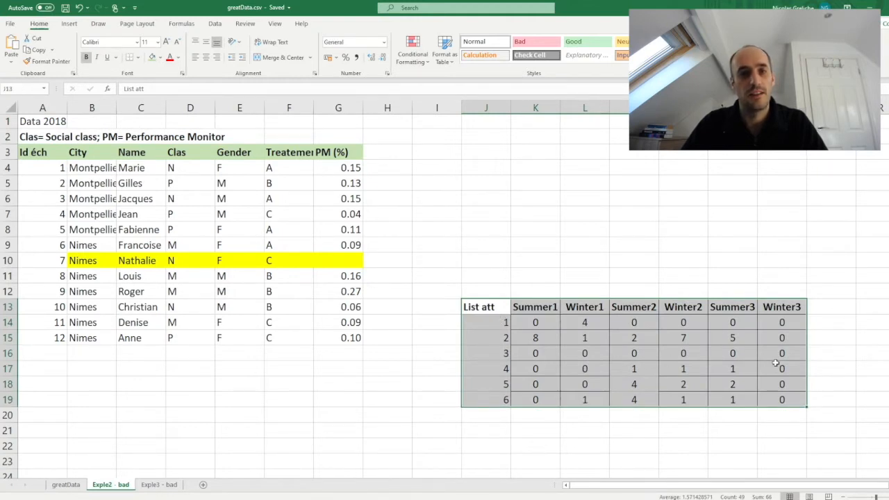
{"action": "left_click_drag", "start_coordinate": [26, 121], "coordinate": [97, 137]}
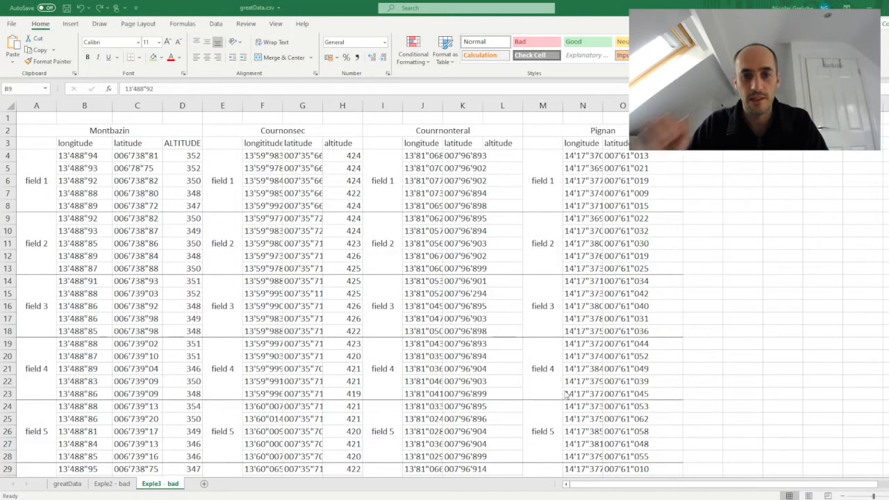
Step: Enter "field" as the missing column header in cell A3 of the Exple3 - bad sheet
{"action": "left_click", "coordinate": [54, 145]}
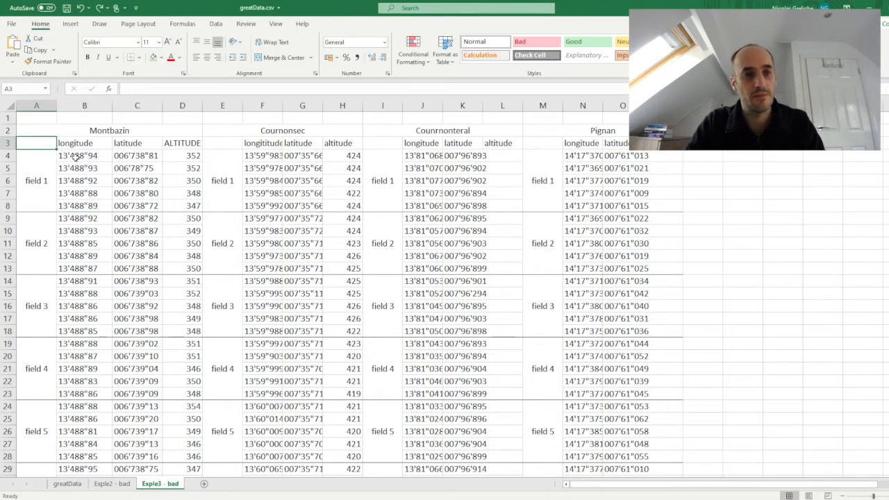
{"action": "type", "text": "F"}
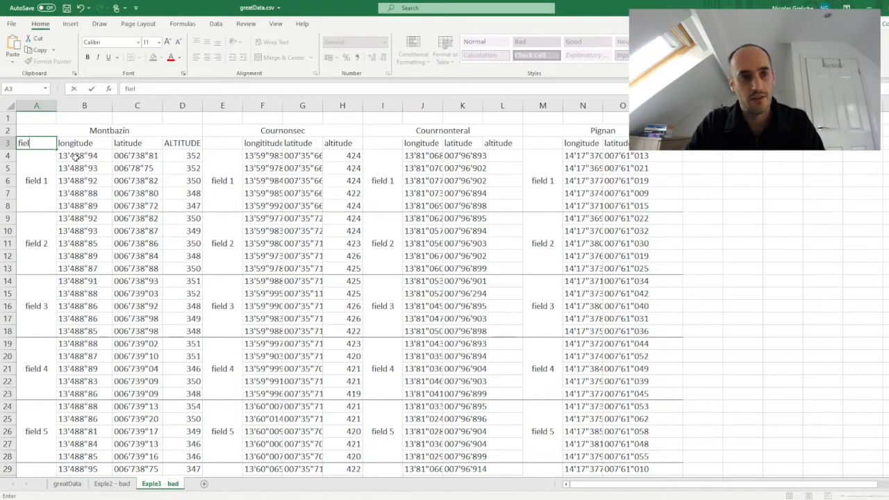
{"action": "key", "text": "Return"}
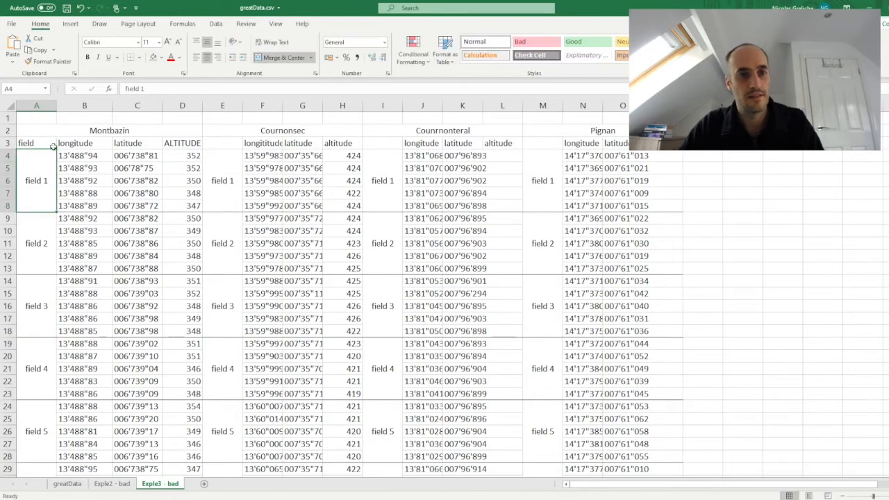
Step: Select rows 2 and 3 to examine the header split between village names and variable names
{"action": "left_click", "coordinate": [6, 143]}
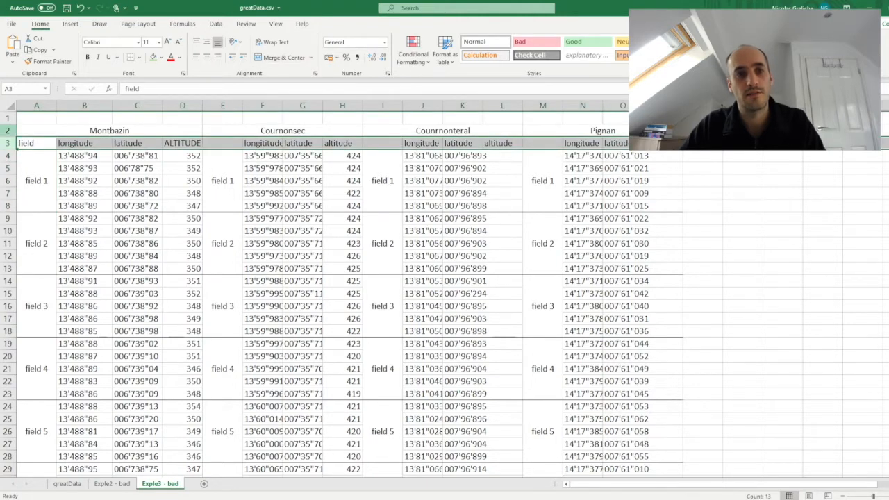
{"action": "left_click_drag", "start_coordinate": [6, 130], "coordinate": [6, 143]}
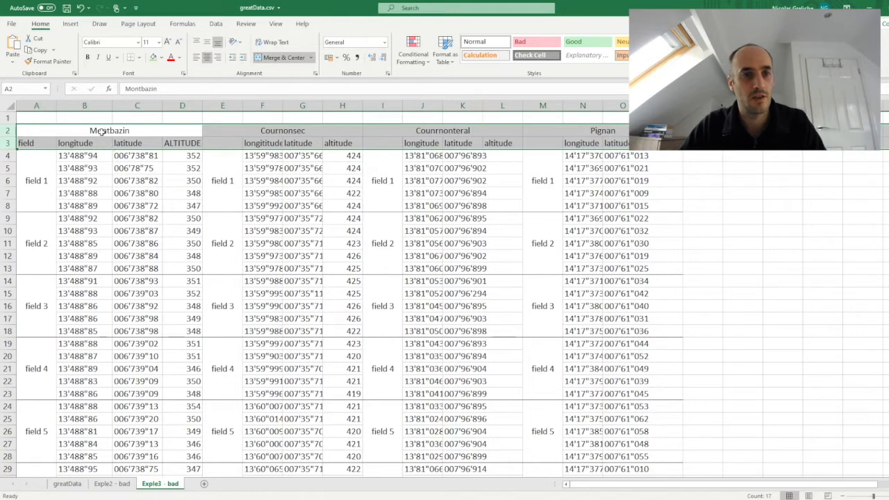
{"action": "left_click", "coordinate": [5, 131]}
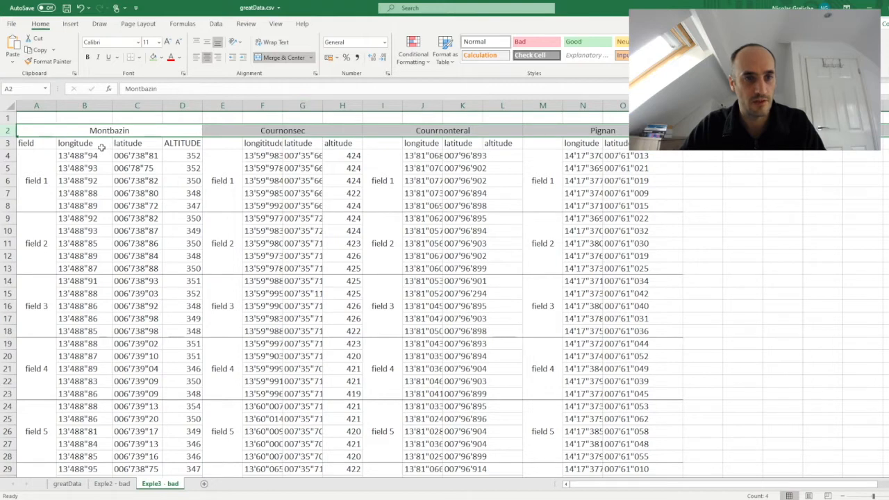
Step: Rename the header in cell A3 to "field.Montbazin"
{"action": "left_click", "coordinate": [52, 144]}
{"action": "left_click", "coordinate": [163, 90]}
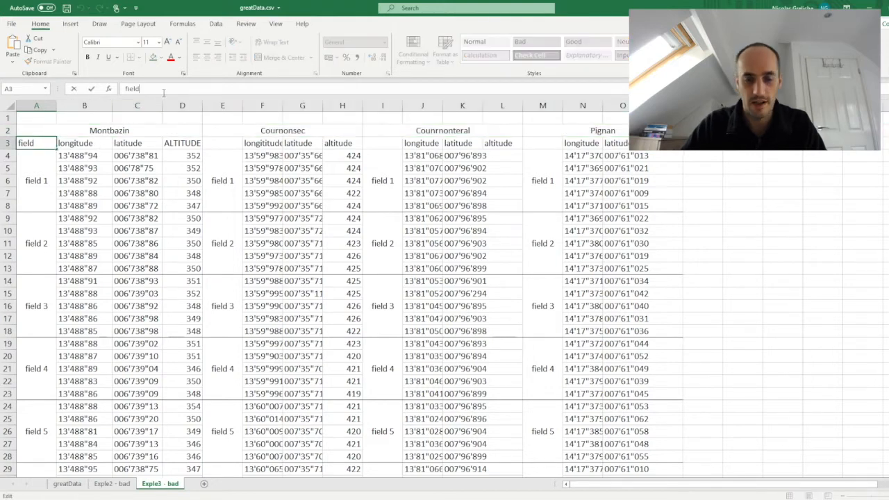
{"action": "type", "text": ".Montbazin"}
{"action": "key", "text": "Tab"}
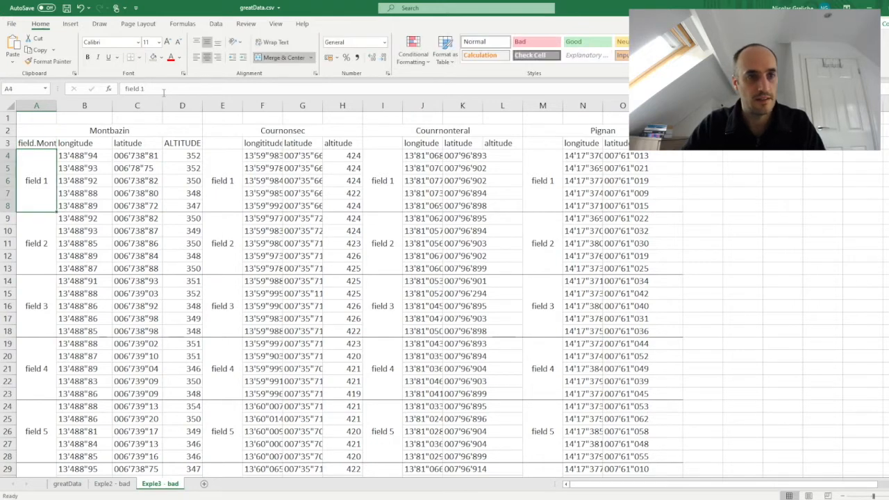
Step: Rename the longitude header in cell B3 to "long.Montbazin"
{"action": "left_click", "coordinate": [161, 89]}
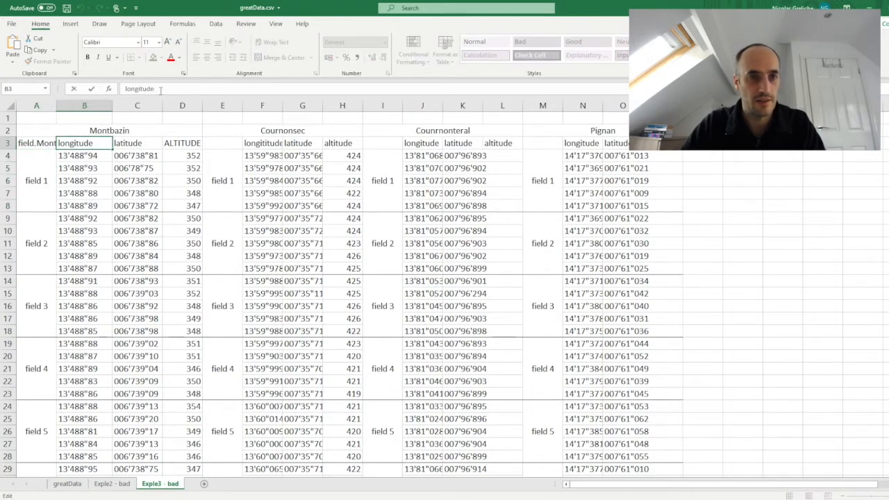
{"action": "type", "text": "."}
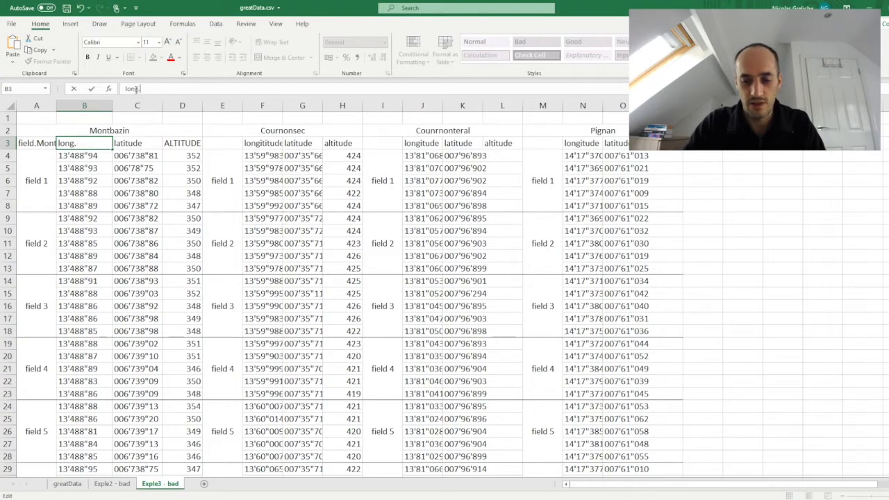
{"action": "type", "text": "Mo"}
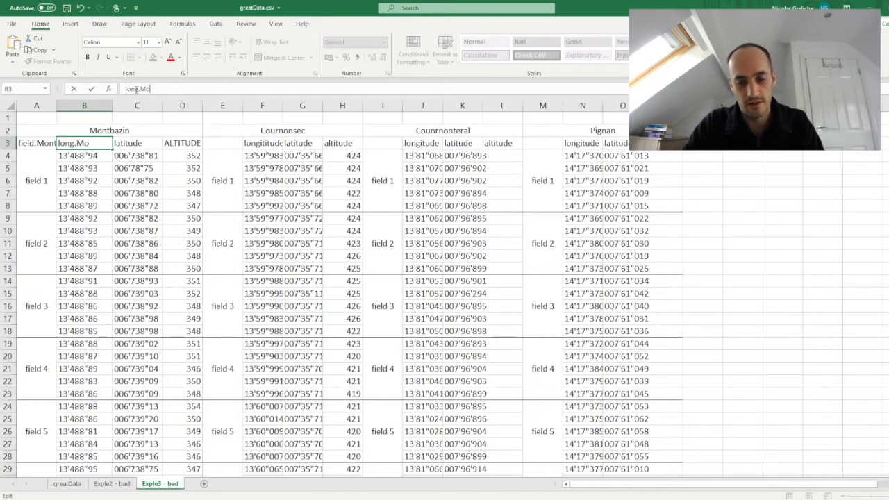
{"action": "type", "text": "ntbazin"}
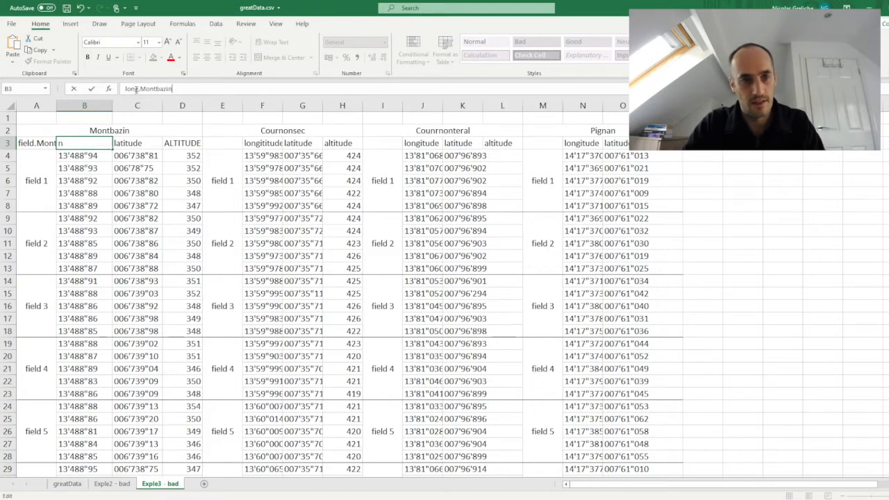
{"action": "key", "text": "Tab"}
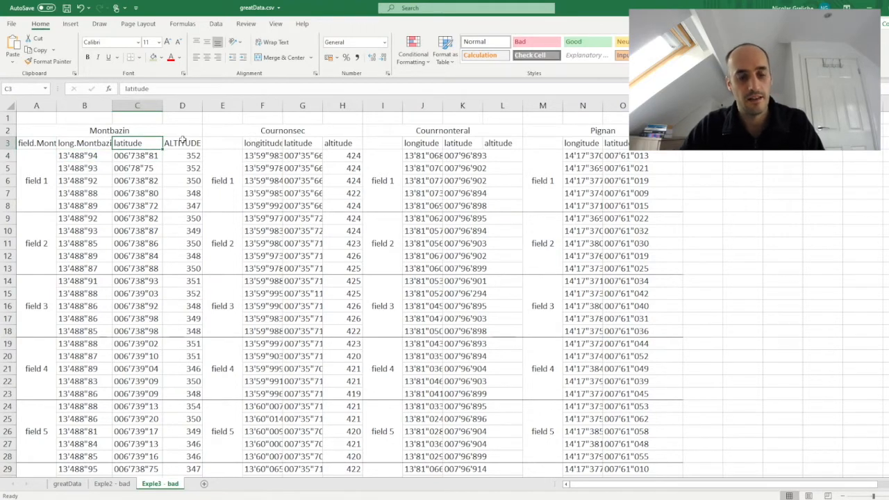
Step: Clear the merged Montbazin title above the first group of columns in row 2
{"action": "left_click", "coordinate": [43, 133]}
{"action": "key", "text": "Delete"}
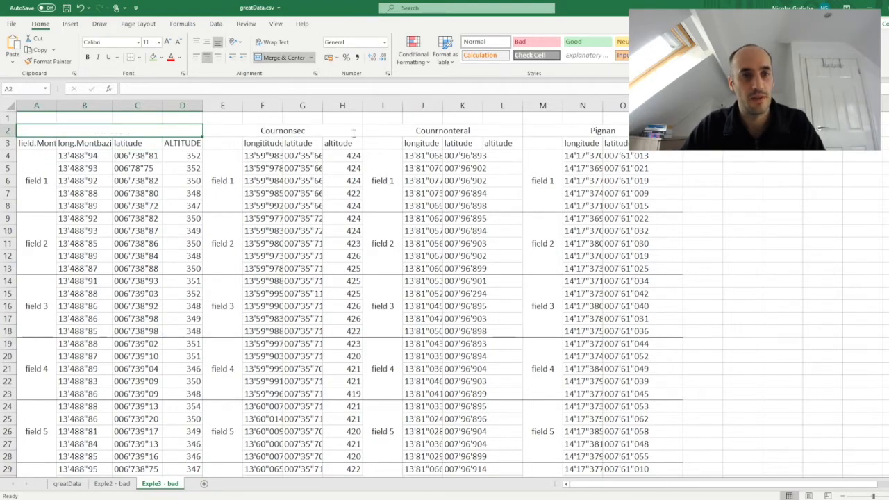
{"action": "left_click", "coordinate": [184, 157]}
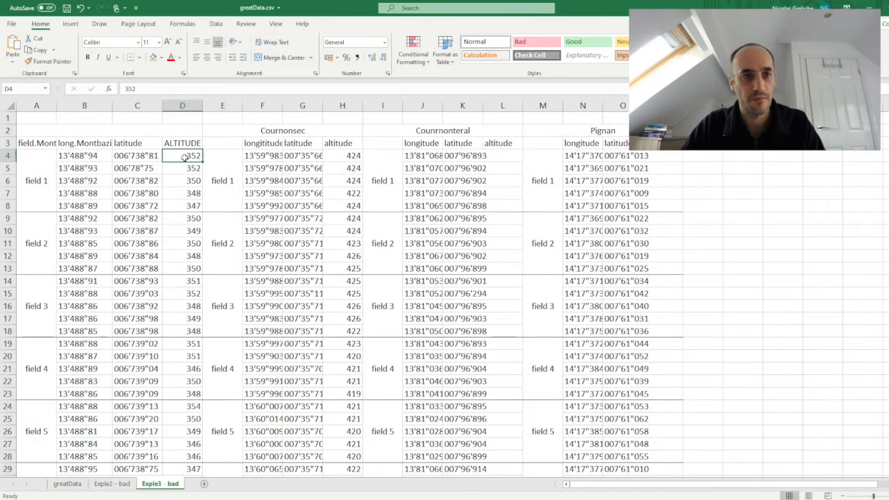
Step: Undo the clearing of the Montbazin title and the renaming of the A3 and B3 headers
{"action": "key", "text": "ctrl+z"}
{"action": "key", "text": "ctrl+z"}
{"action": "key", "text": "ctrl+z"}
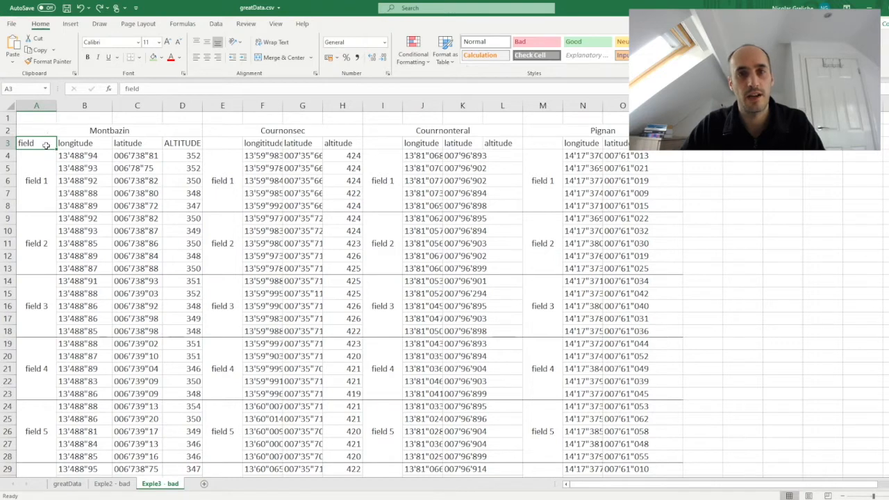
Step: Examine the repeated column headers in row 3, the village titles in row 2 and the full extent of the field data
{"action": "left_click_drag", "start_coordinate": [45, 146], "coordinate": [496, 142]}
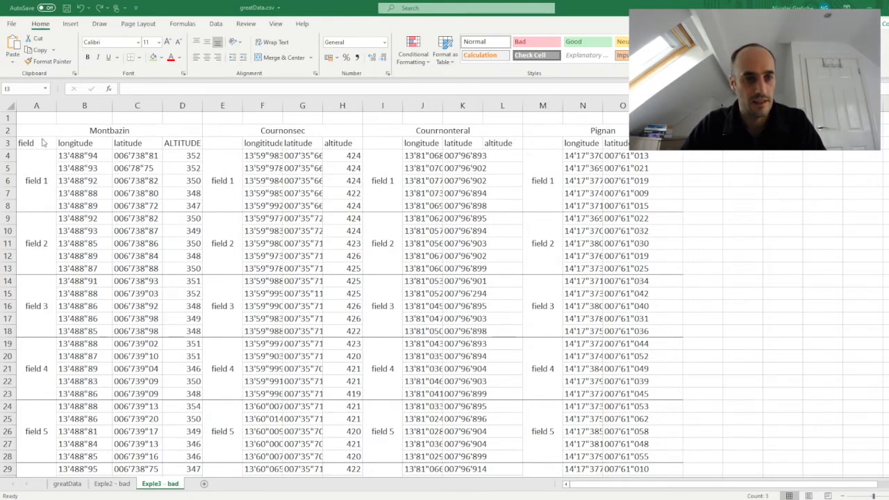
{"action": "scroll", "coordinate": [42, 143], "scroll_direction": "down", "scroll_amount": 2}
{"action": "scroll", "coordinate": [43, 142], "scroll_direction": "up", "scroll_amount": 2}
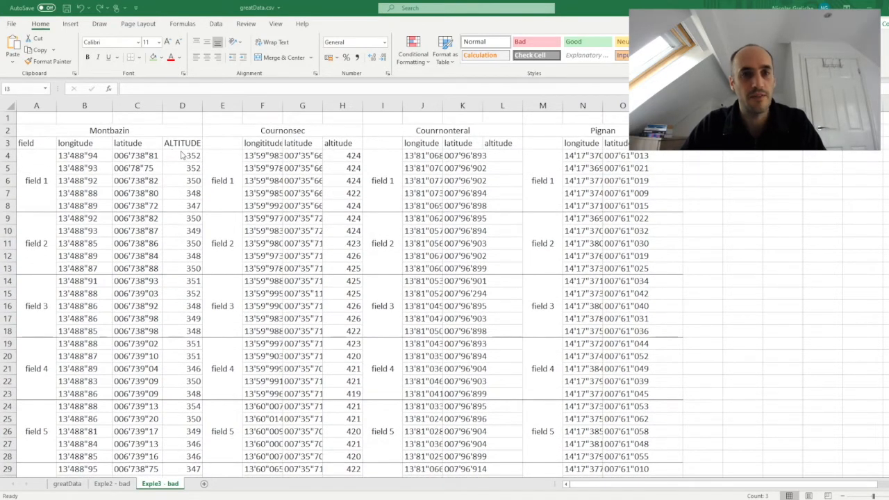
{"action": "scroll", "coordinate": [180, 155], "scroll_direction": "down", "scroll_amount": 4}
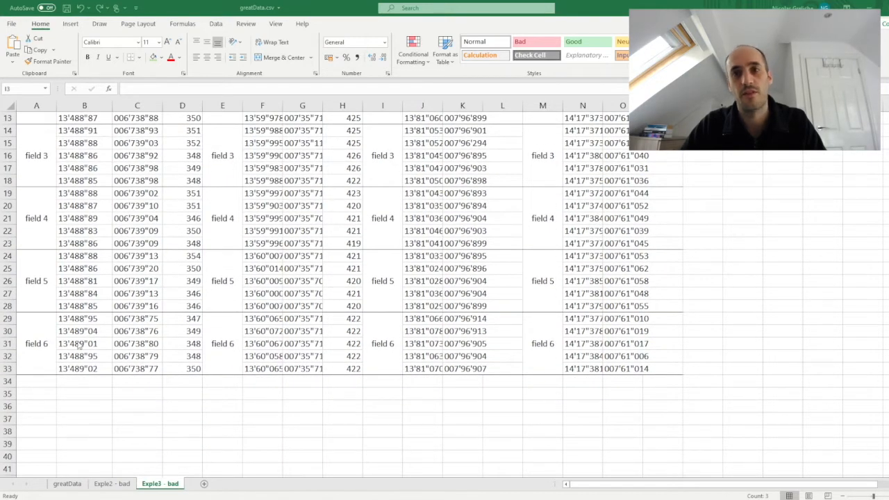
{"action": "scroll", "coordinate": [98, 318], "scroll_direction": "up", "scroll_amount": 4}
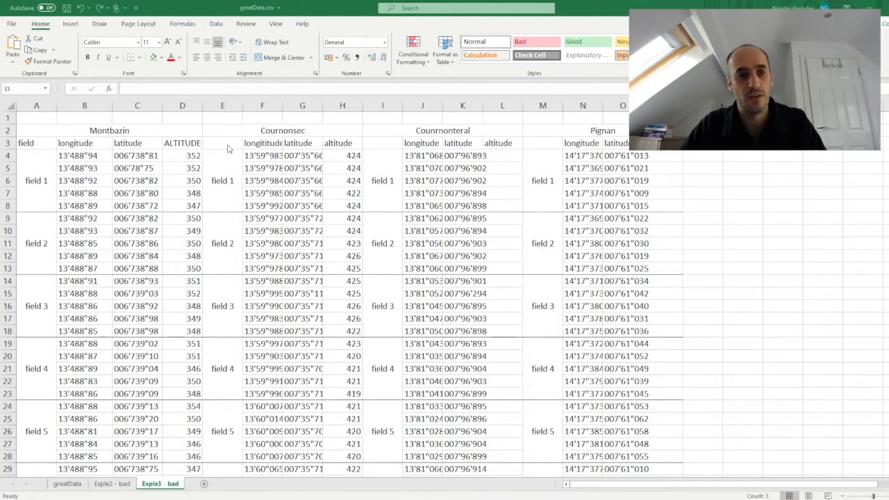
{"action": "left_click", "coordinate": [82, 136]}
{"action": "left_click", "coordinate": [268, 131]}
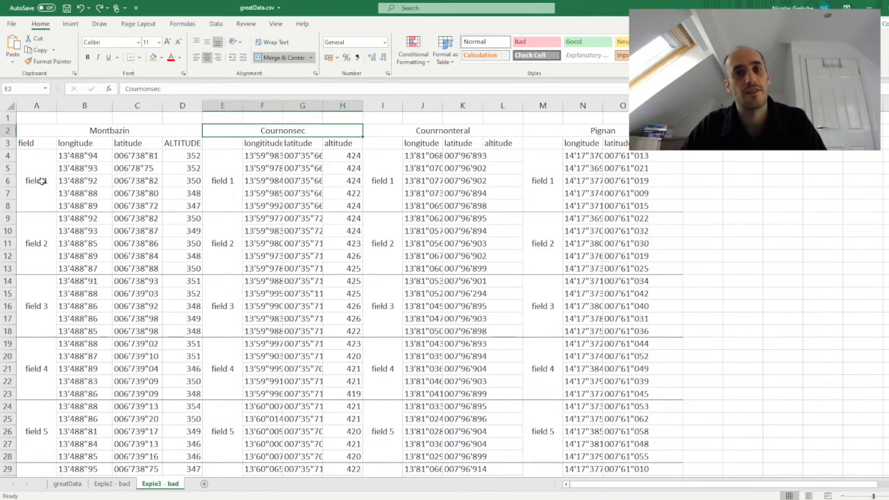
{"action": "left_click", "coordinate": [30, 144]}
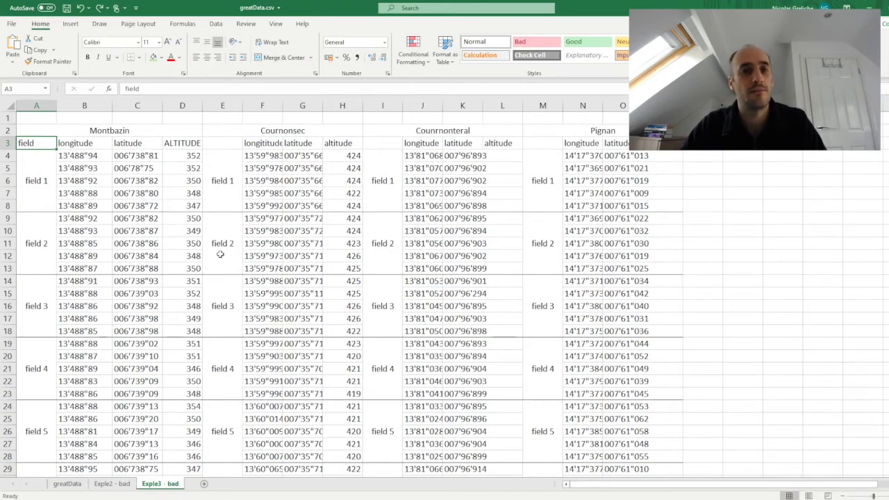
Step: Unmerge the first field 1 cell under Montbazin and fill A4:A8 with "field 1" in every row
{"action": "left_click", "coordinate": [31, 187]}
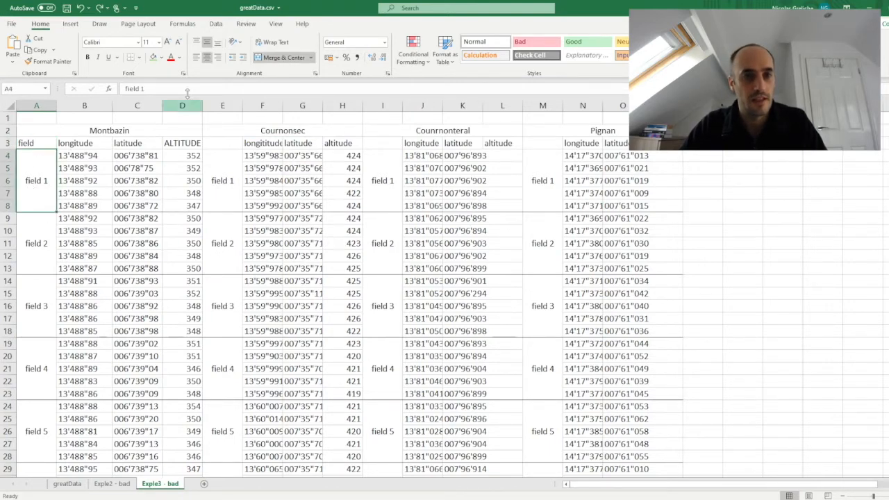
{"action": "left_click", "coordinate": [276, 59]}
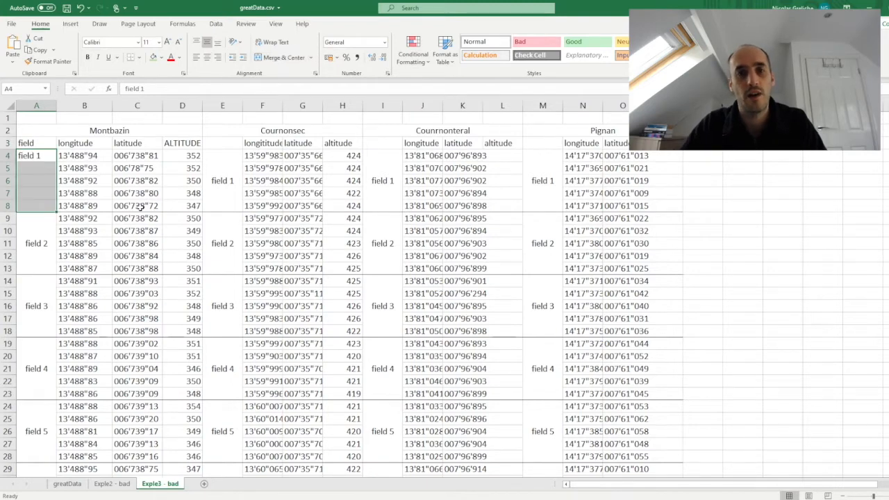
{"action": "left_click", "coordinate": [36, 167]}
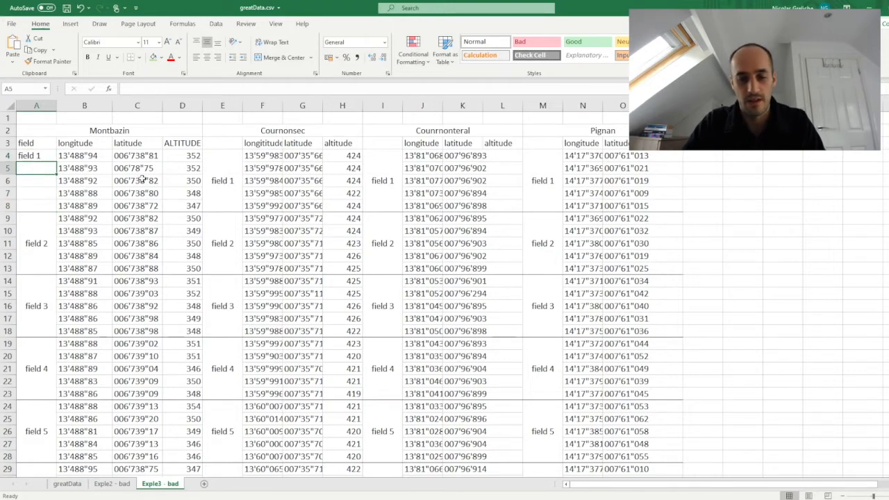
{"action": "type", "text": "field 1"}
{"action": "key", "text": "Return"}
{"action": "left_click", "coordinate": [54, 168]}
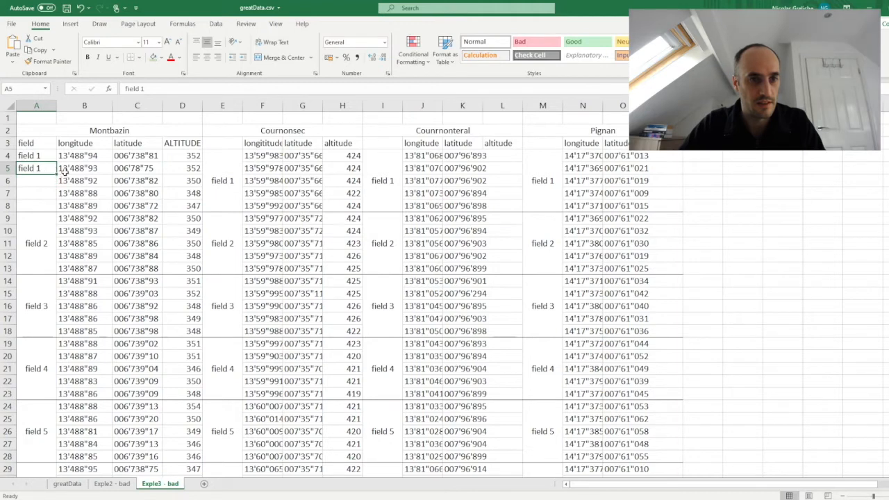
{"action": "left_click_drag", "start_coordinate": [49, 155], "coordinate": [55, 210]}
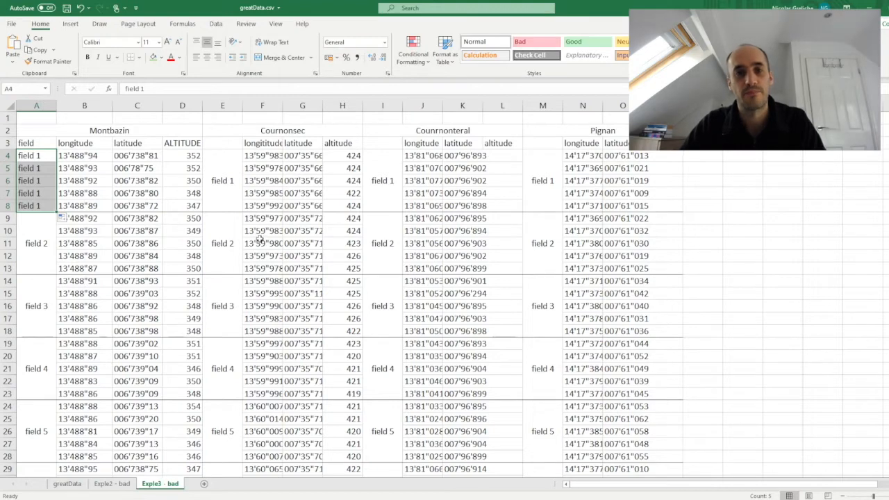
{"action": "left_click", "coordinate": [415, 203]}
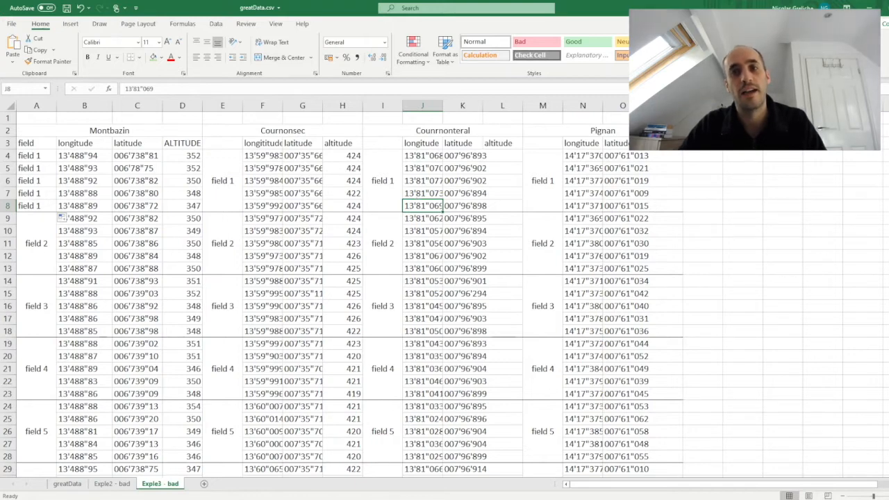
{"action": "key", "text": "alt+Tab"}
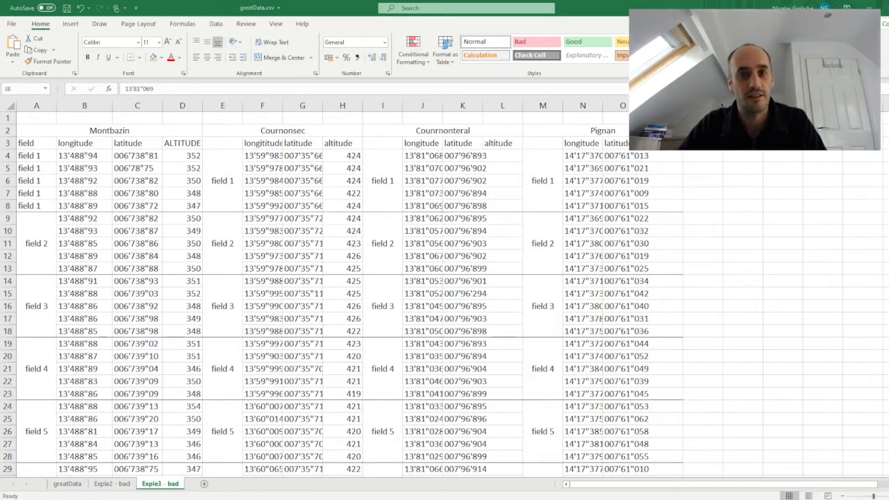
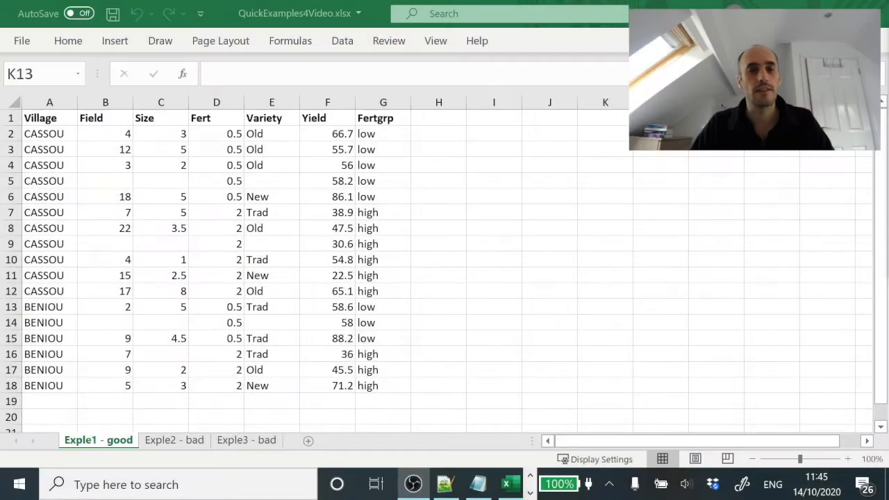
Step: Start saving a copy of the workbook and choose the Awesome study folder in Documents as its location
{"action": "left_click", "coordinate": [347, 389]}
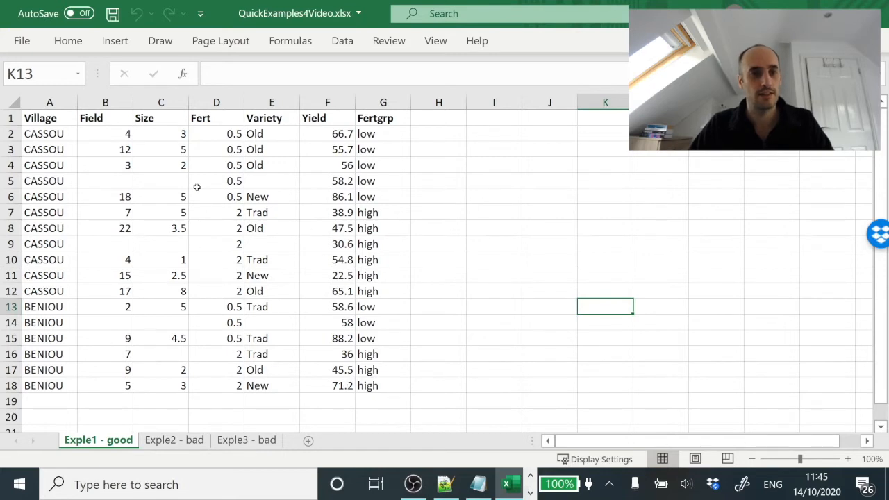
{"action": "left_click", "coordinate": [22, 42]}
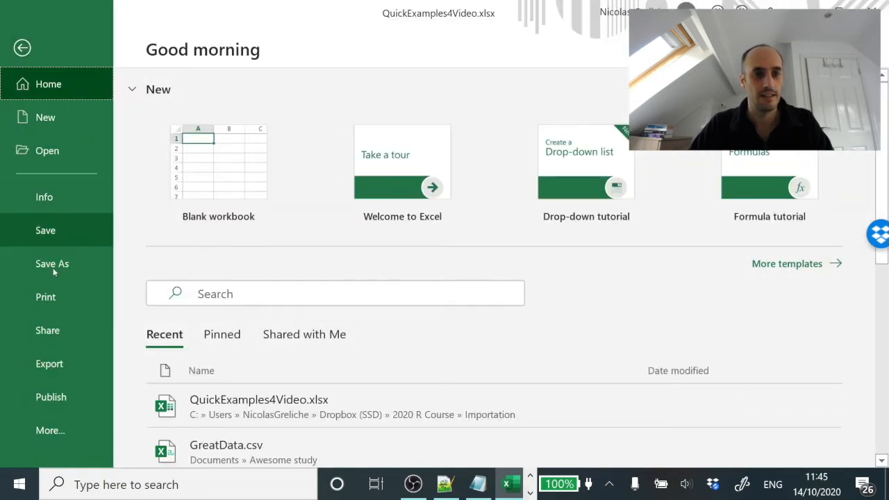
{"action": "left_click", "coordinate": [59, 269]}
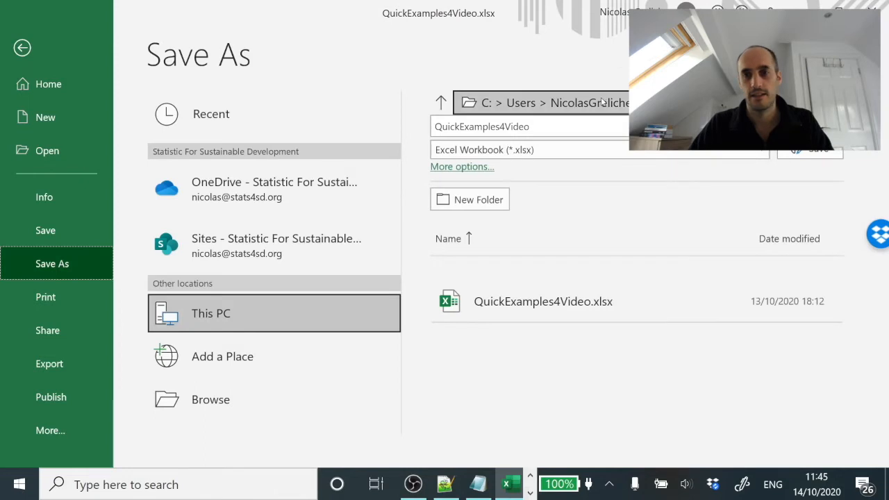
{"action": "left_click", "coordinate": [600, 101]}
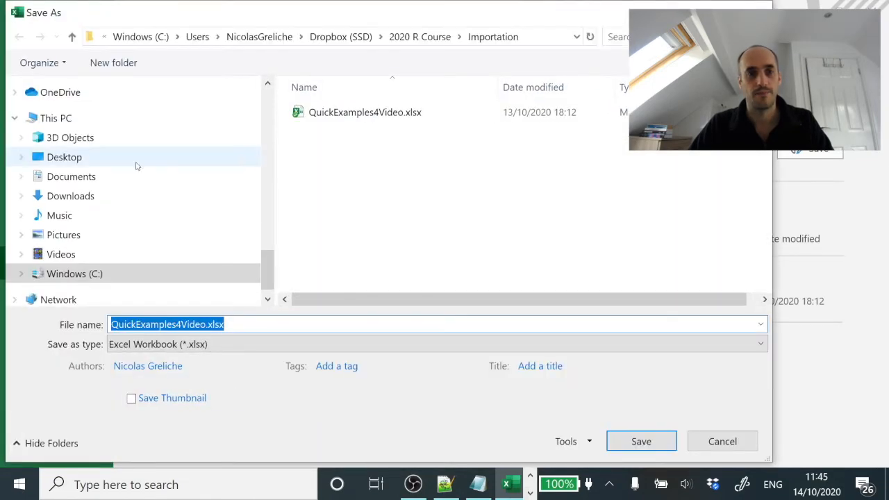
{"action": "left_click", "coordinate": [77, 177]}
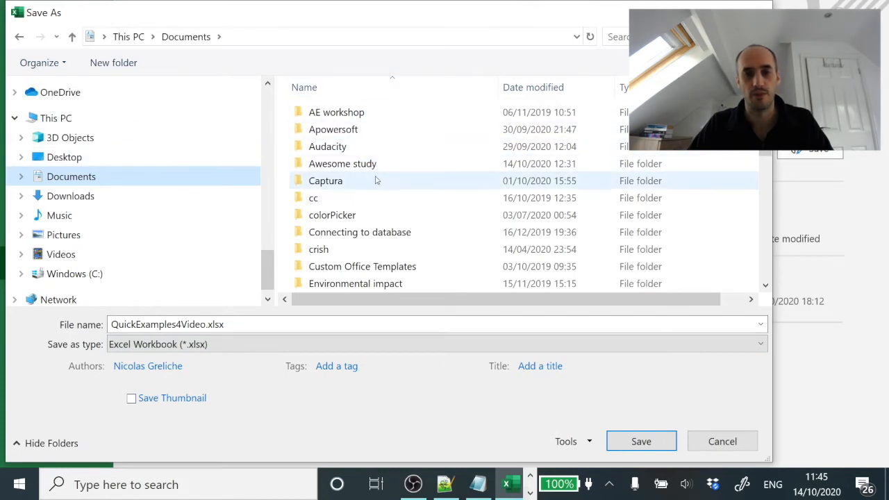
{"action": "left_click", "coordinate": [340, 166]}
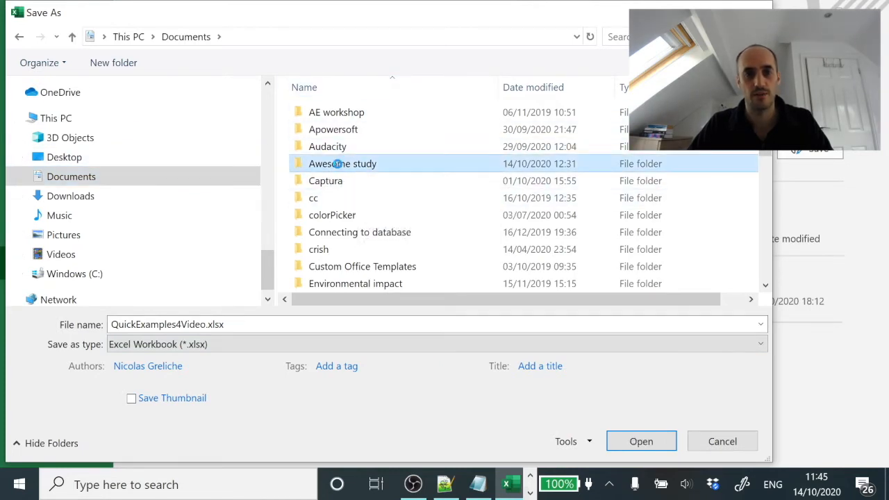
{"action": "double_click", "coordinate": [340, 166]}
Step: Replace the base file name of the copy with GreatData
{"action": "left_click", "coordinate": [216, 328]}
{"action": "left_click_drag", "start_coordinate": [206, 327], "coordinate": [49, 307]}
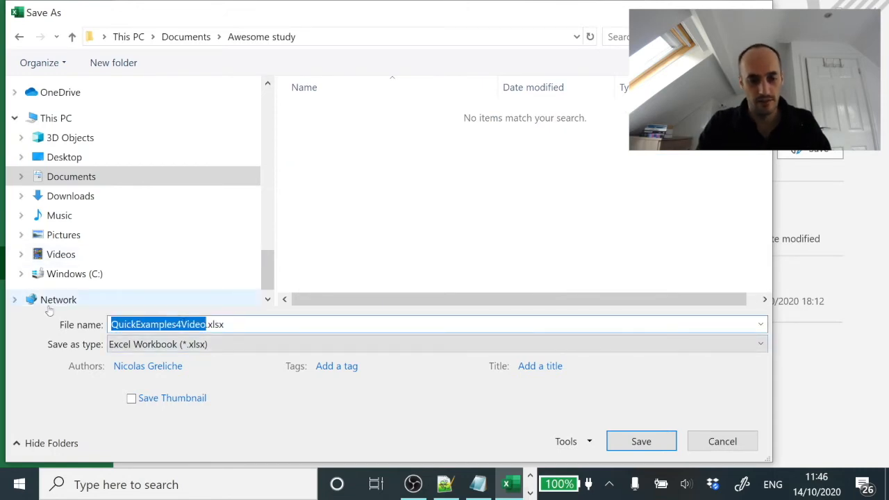
{"action": "type", "text": "Gree"}
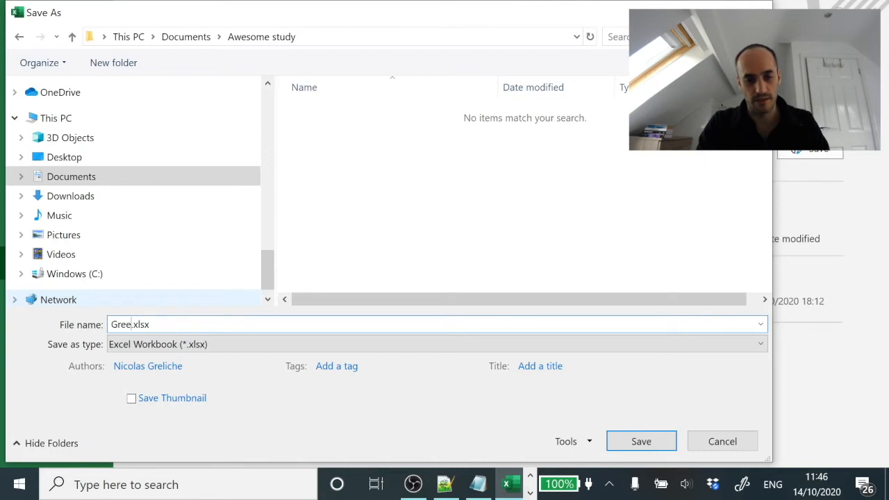
{"action": "key", "text": "BackSpace"}
{"action": "type", "text": "atDat"}
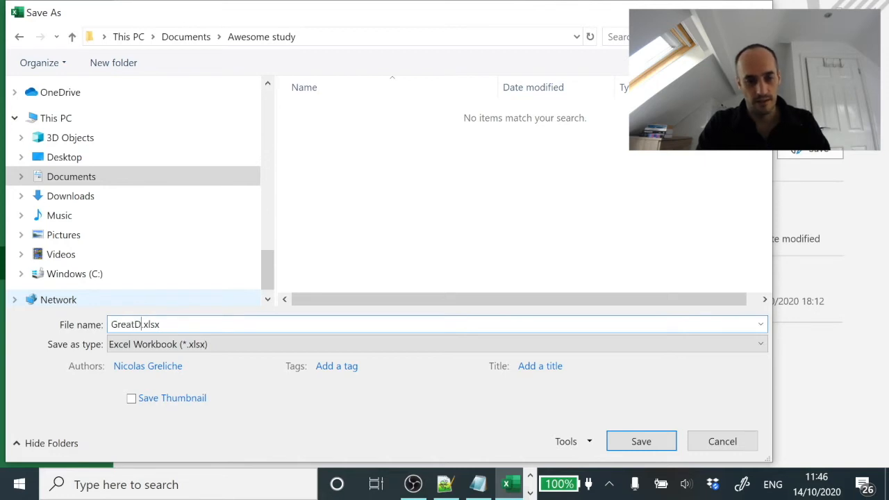
{"action": "type", "text": "a"}
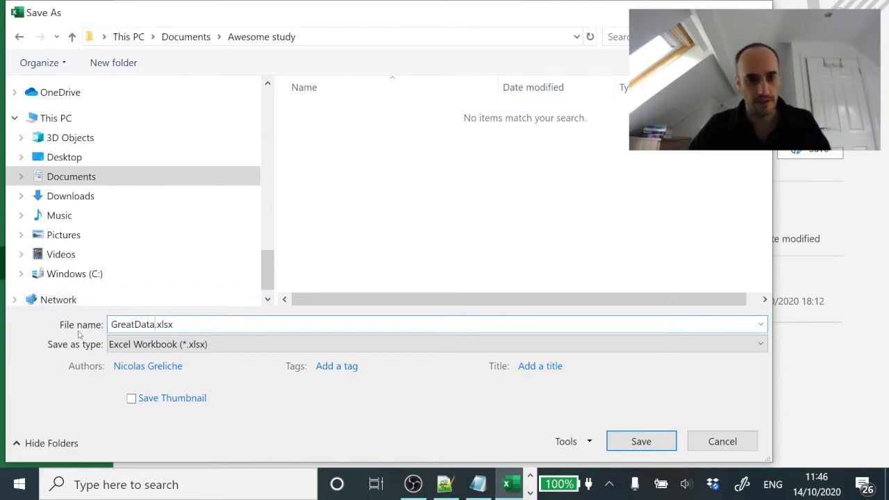
Step: Save only the active sheet in the CSV (Comma delimited) (*.csv) format
{"action": "left_click", "coordinate": [168, 350]}
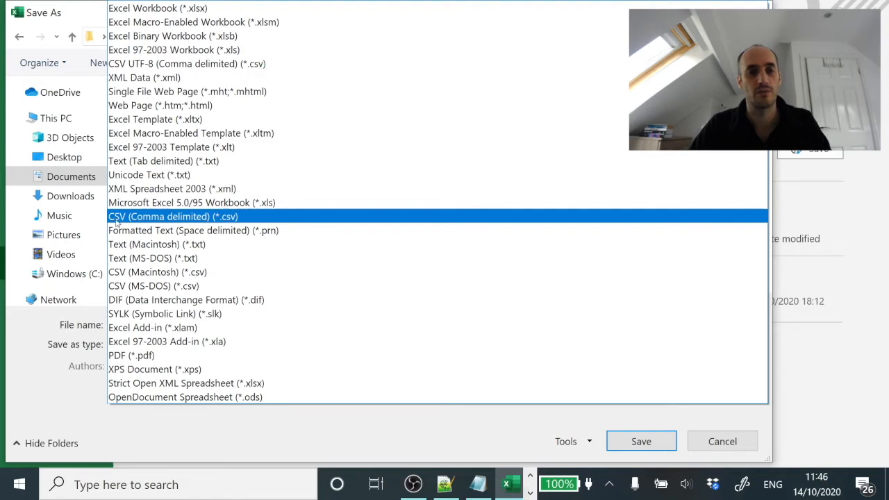
{"action": "left_click", "coordinate": [191, 219]}
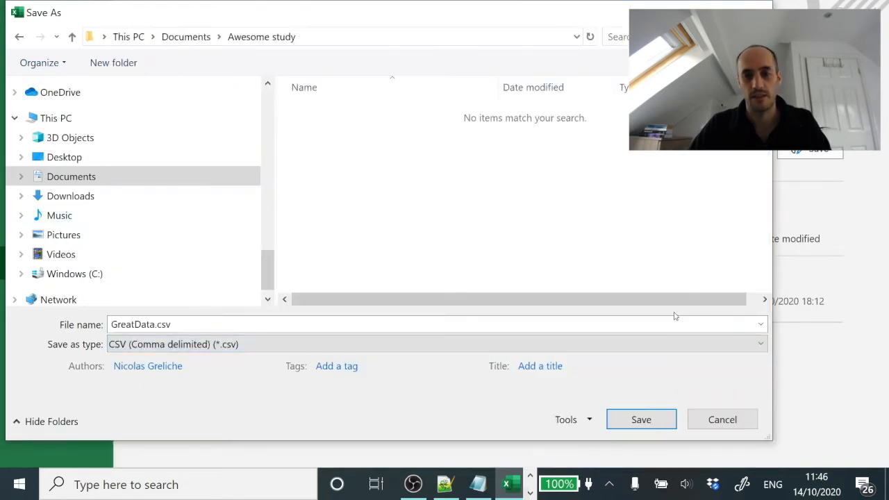
{"action": "left_click", "coordinate": [642, 419]}
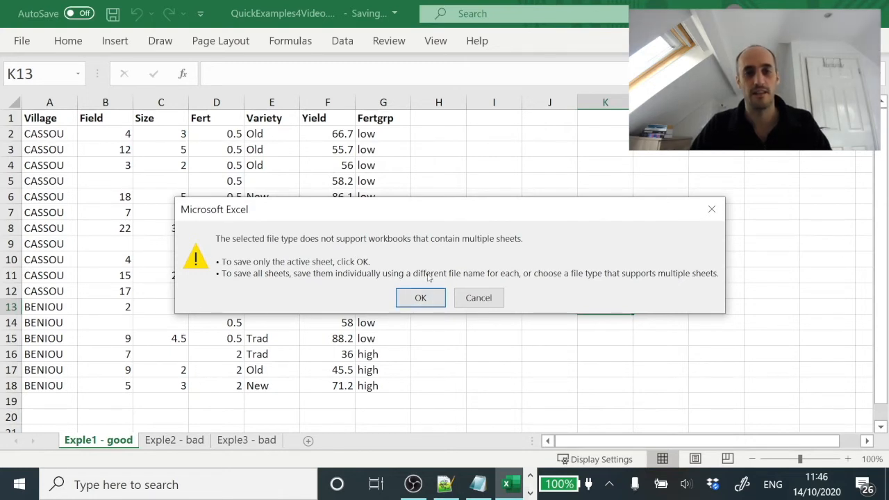
{"action": "left_click", "coordinate": [421, 298]}
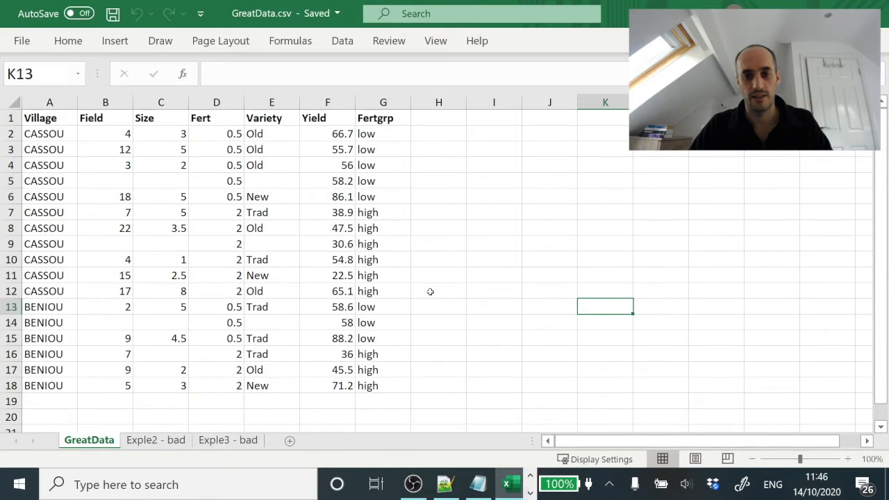
Step: Switch to the open File Explorer window
{"action": "left_click", "coordinate": [531, 492]}
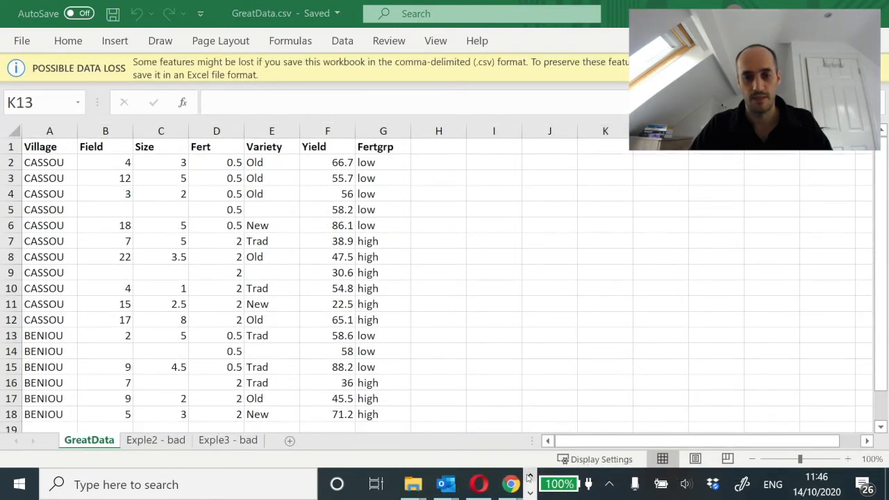
{"action": "mouse_move", "coordinate": [412, 483]}
{"action": "left_click", "coordinate": [328, 421]}
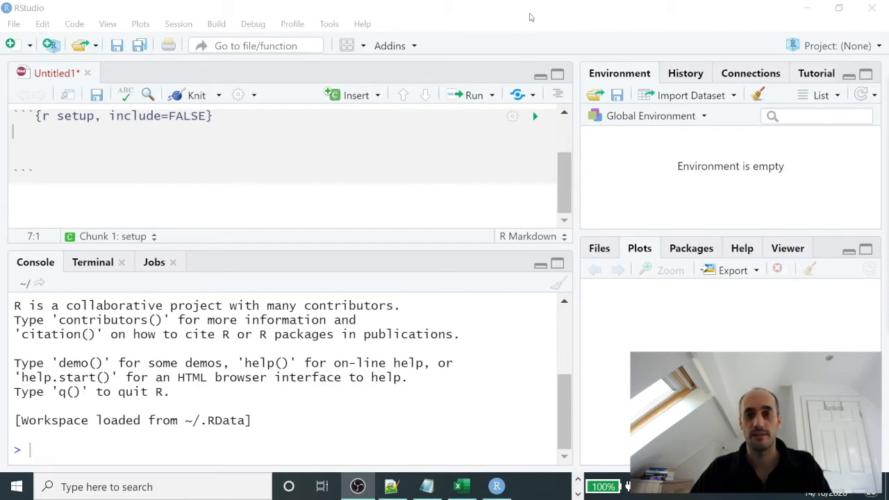
Step: In RStudio, start a base text import of GreatData.csv from the Awesome study folder in Documents
{"action": "left_click", "coordinate": [694, 96]}
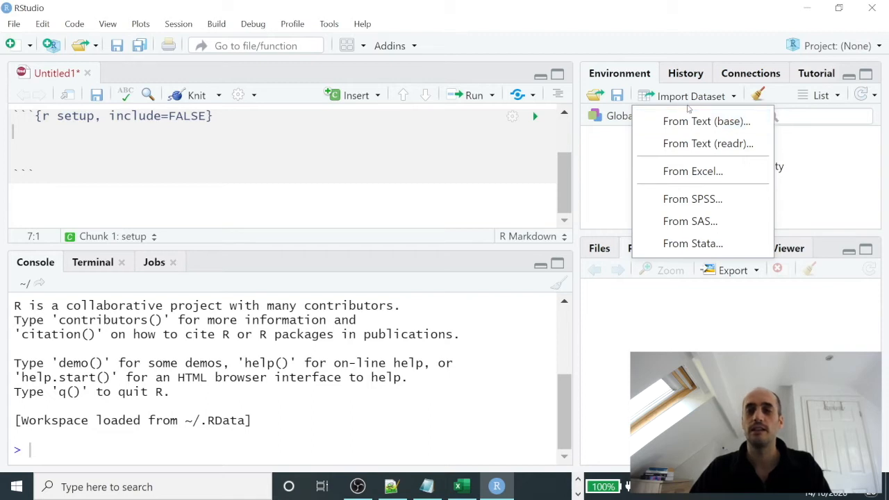
{"action": "left_click", "coordinate": [719, 123]}
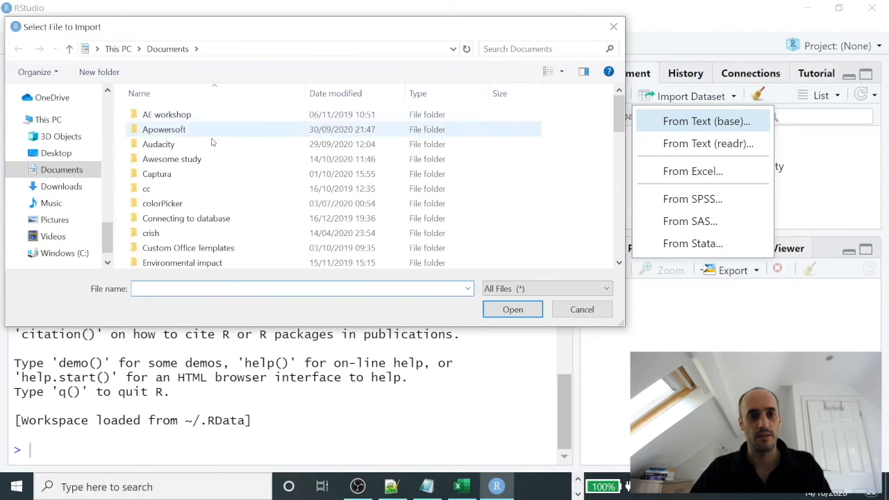
{"action": "double_click", "coordinate": [164, 160]}
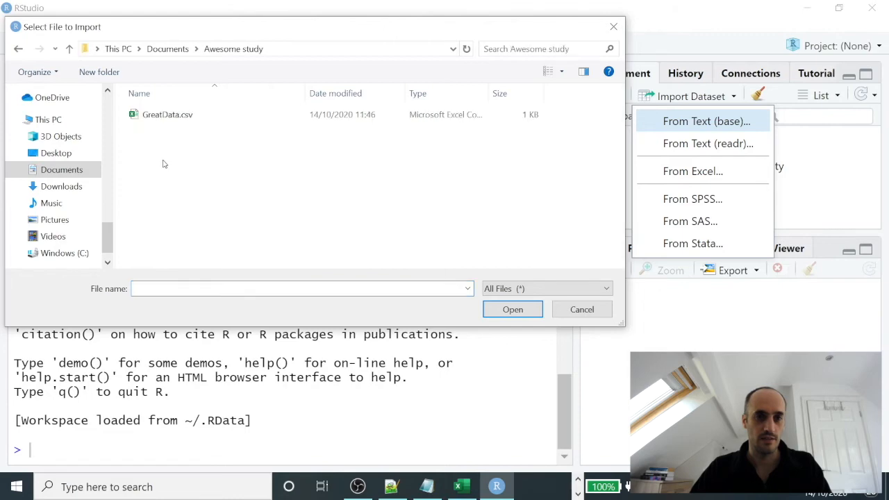
{"action": "left_click", "coordinate": [170, 117]}
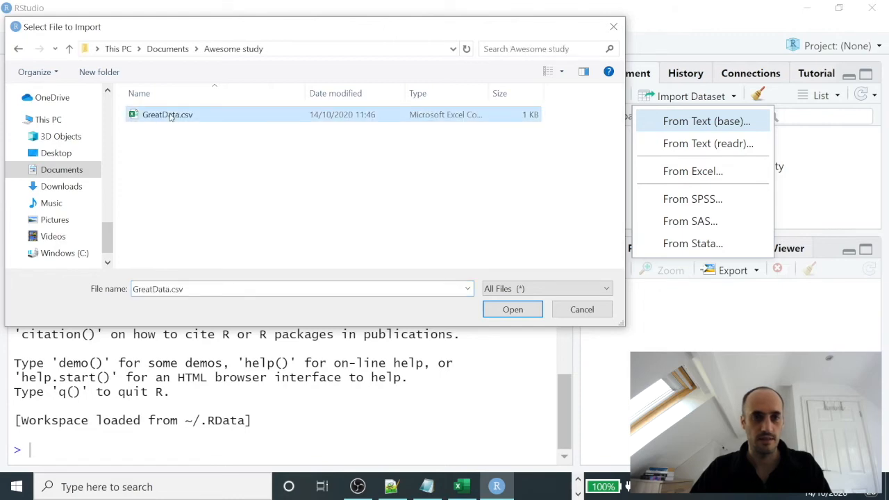
{"action": "left_click", "coordinate": [513, 309]}
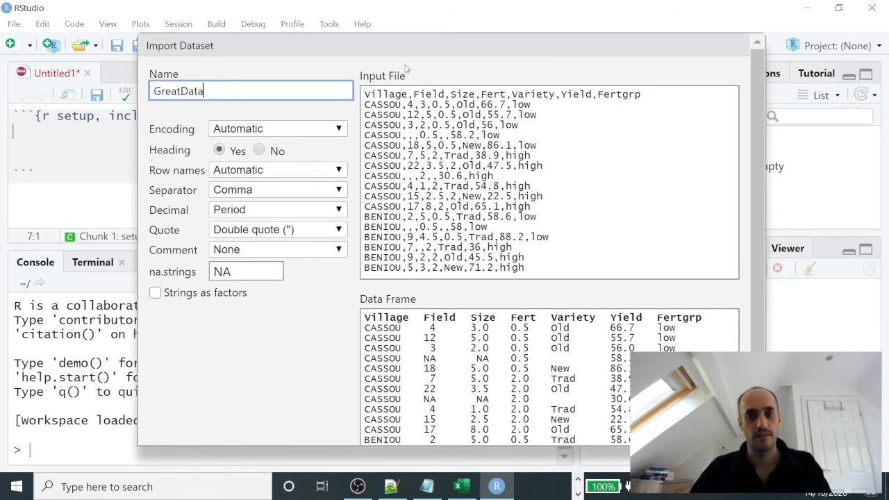
Step: Check the input file and data frame previews, then import the dataset under the name GreatData
{"action": "scroll", "coordinate": [758, 132], "scroll_direction": "down", "scroll_amount": 3}
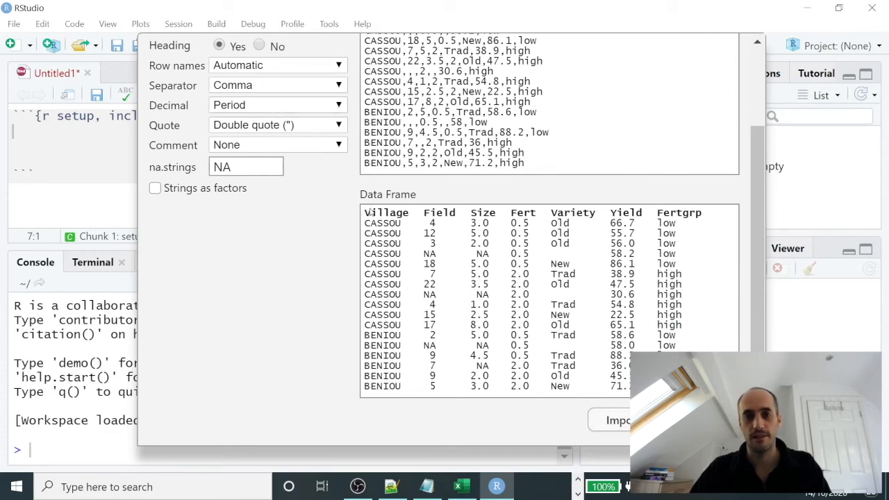
{"action": "scroll", "coordinate": [755, 202], "scroll_direction": "up", "scroll_amount": 3}
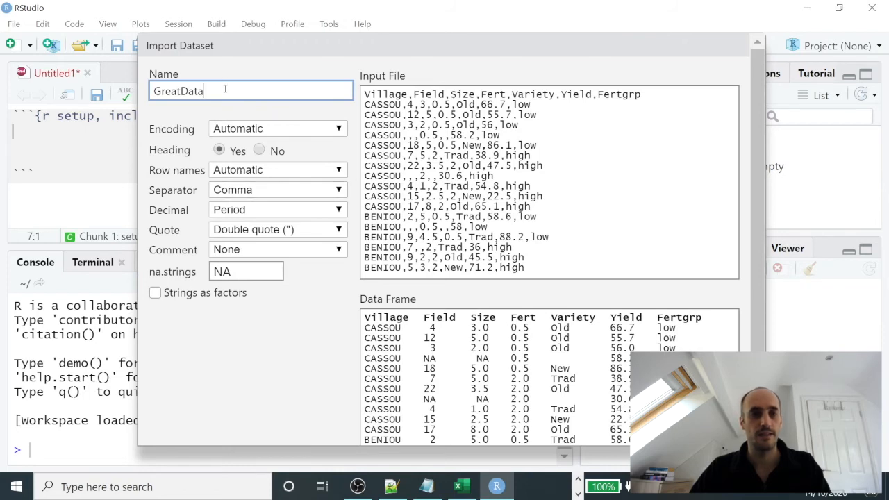
{"action": "left_click_drag", "start_coordinate": [225, 89], "coordinate": [137, 84]}
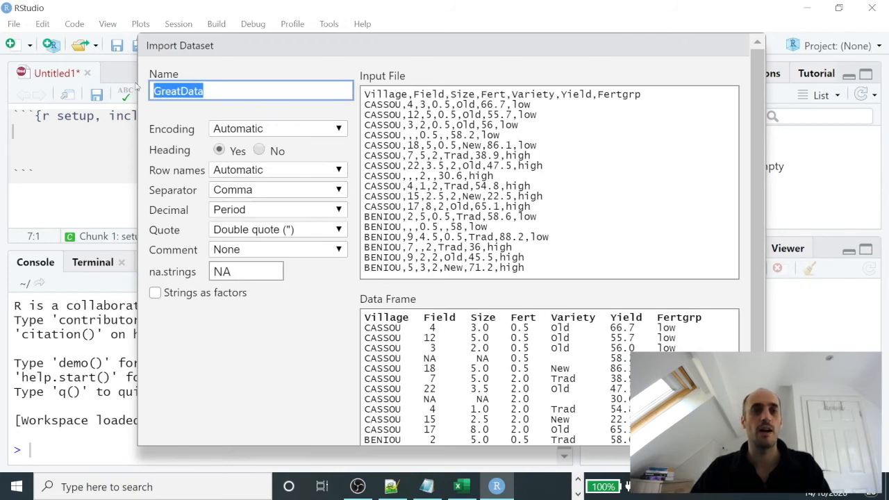
{"action": "left_click", "coordinate": [213, 84]}
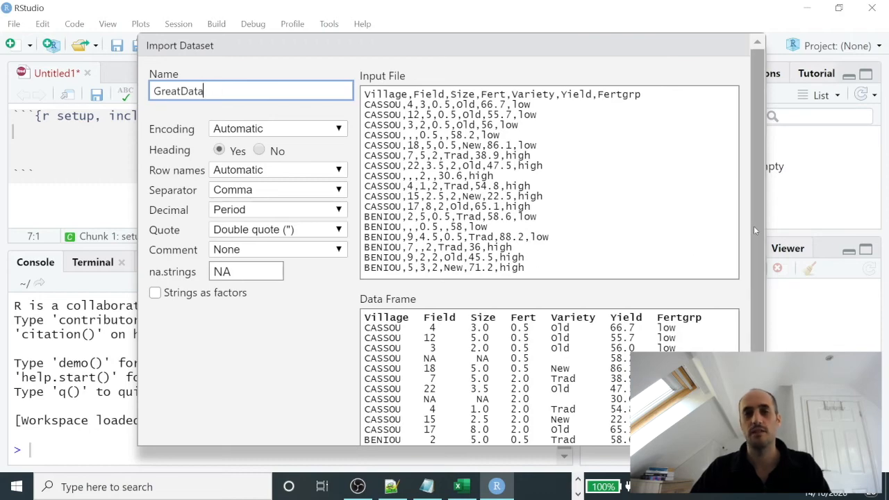
{"action": "left_click_drag", "start_coordinate": [754, 226], "coordinate": [754, 302]}
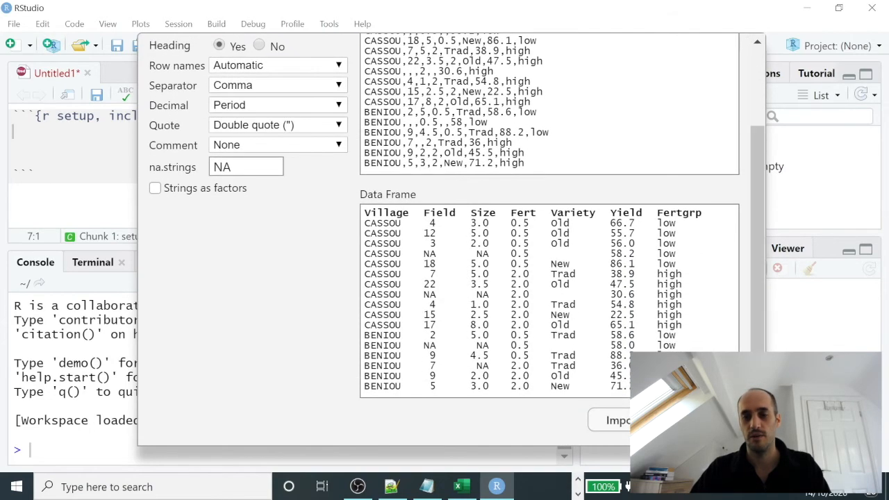
{"action": "left_click", "coordinate": [604, 424]}
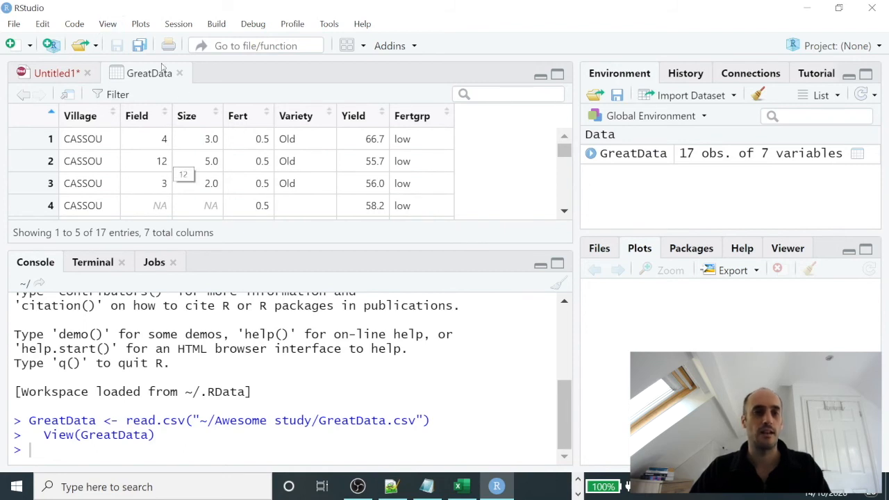
Step: Close the GreatData viewer and copy the GreatData read.csv command from the console into the setup chunk
{"action": "mouse_move", "coordinate": [565, 150]}
{"action": "left_mouse_down"}
{"action": "mouse_move", "coordinate": [566, 181]}
{"action": "mouse_move", "coordinate": [564, 148]}
{"action": "left_mouse_up"}
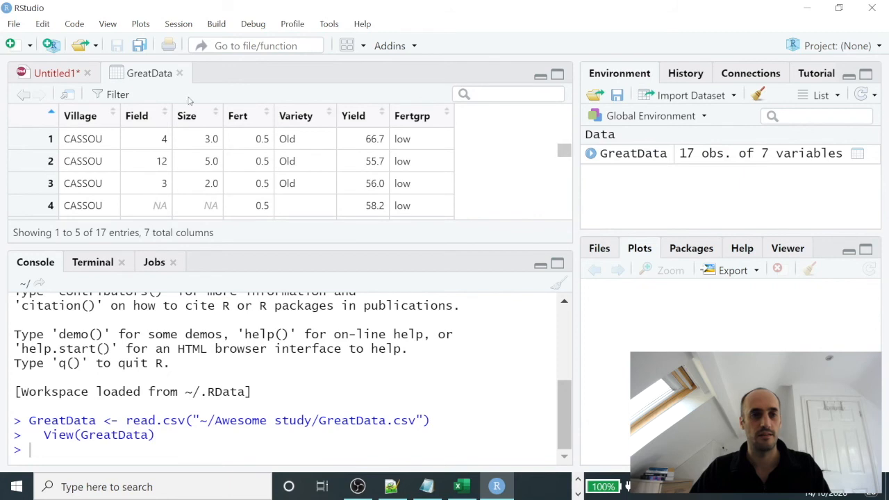
{"action": "left_click", "coordinate": [179, 73]}
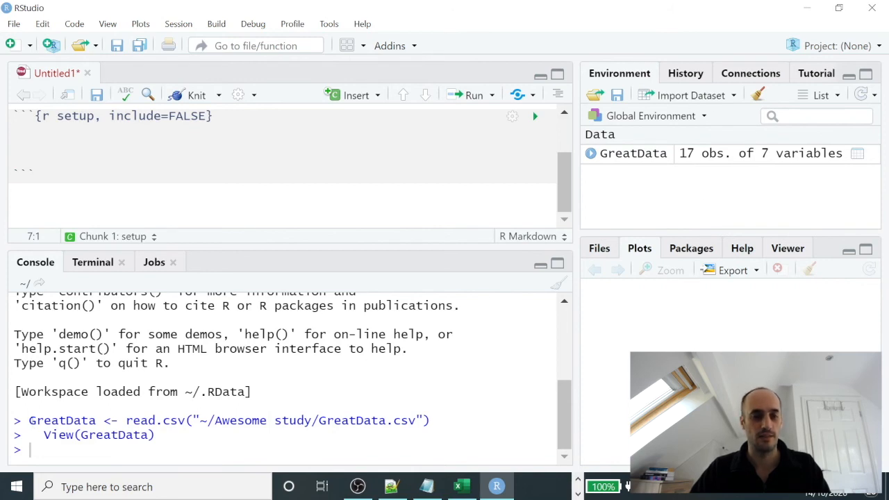
{"action": "left_click_drag", "start_coordinate": [28, 420], "coordinate": [455, 417]}
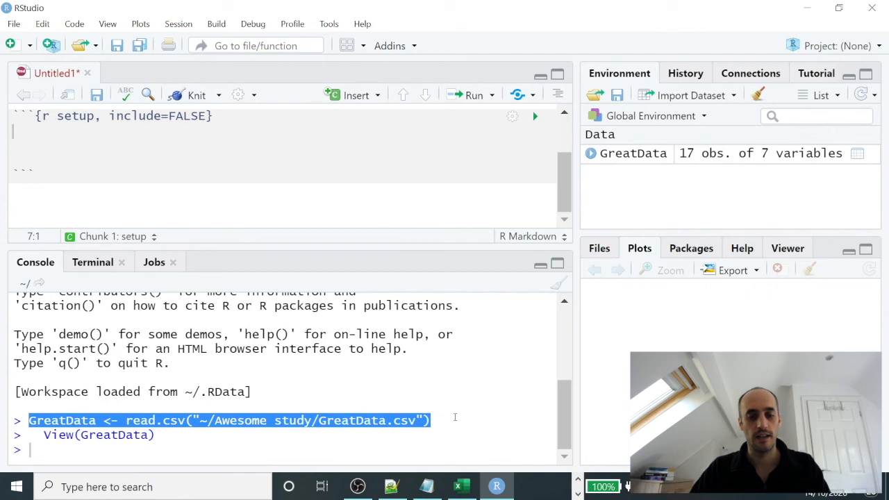
{"action": "left_click", "coordinate": [54, 144]}
{"action": "type", "text": "GreatData <- read.csv(\"~/Awesome study/GreatData.csv\")"}
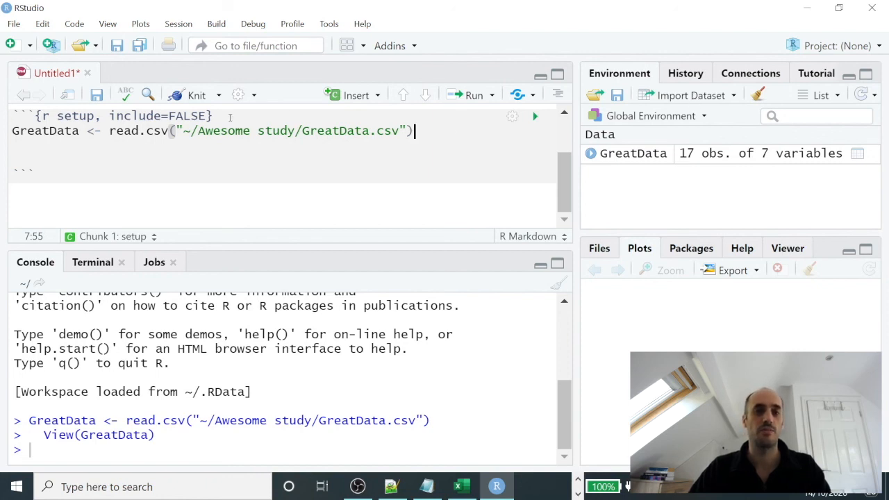
{"action": "left_click_drag", "start_coordinate": [422, 131], "coordinate": [21, 168]}
{"action": "scroll", "coordinate": [417, 158], "scroll_direction": "down", "scroll_amount": 1}
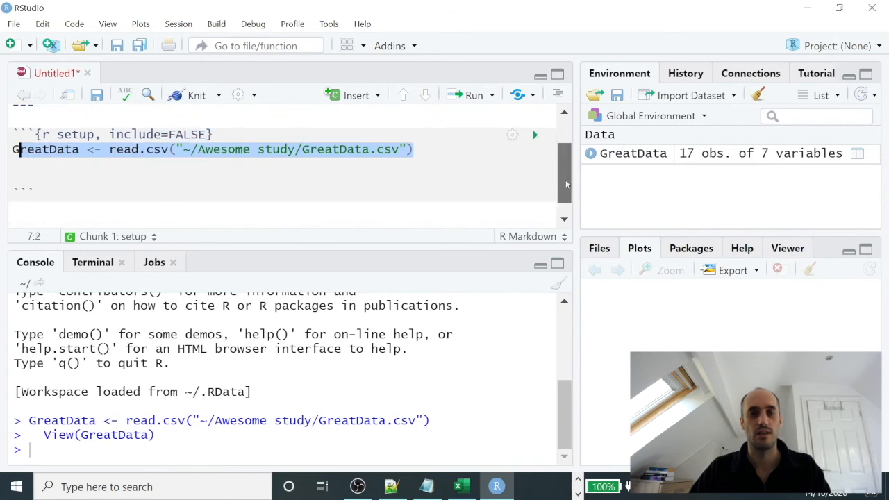
{"action": "left_click", "coordinate": [373, 147]}
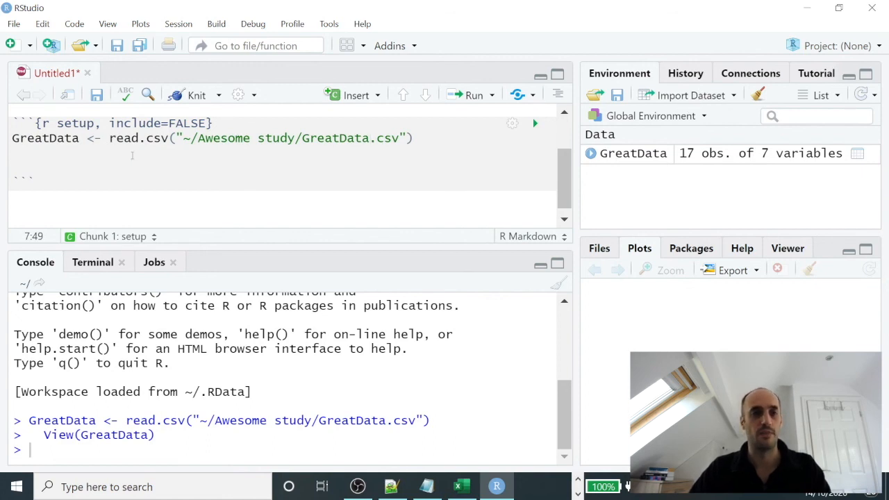
{"action": "left_click", "coordinate": [170, 155]}
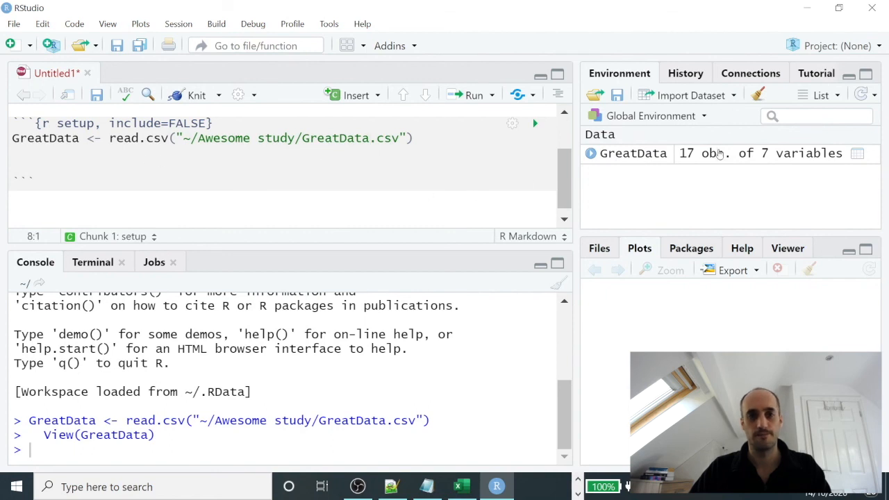